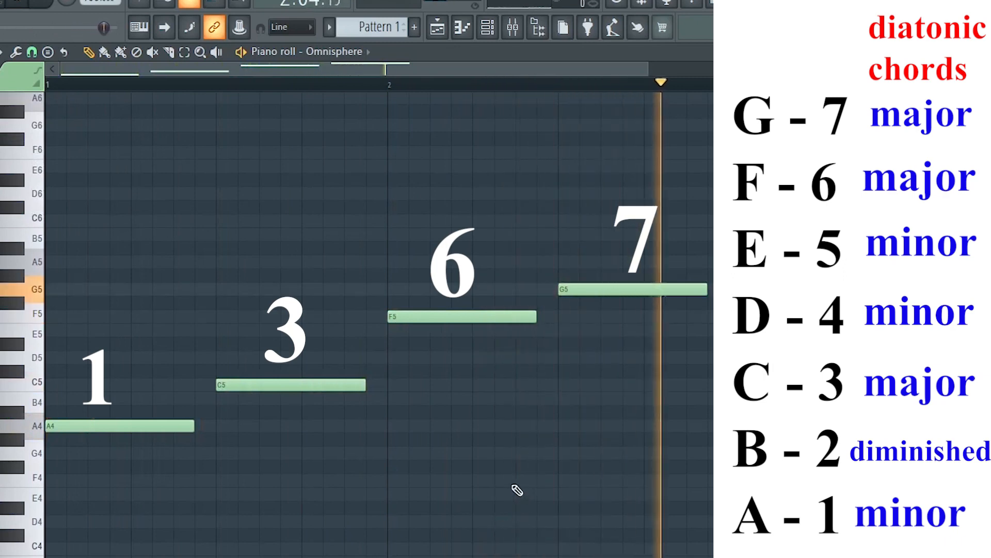
- Move the F5 and G5 notes in bar 2 down one octave and play back the four-note bassline
{"action": "key", "text": "space"}
{"action": "left_click_drag", "start_coordinate": [445, 269], "coordinate": [745, 410]}
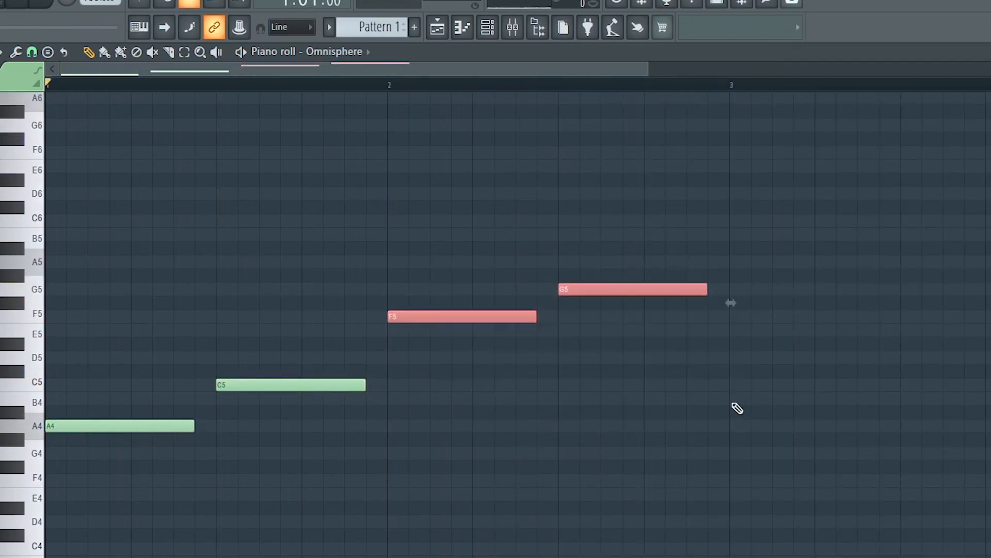
{"action": "key", "text": "ctrl+Down"}
{"action": "left_click", "coordinate": [536, 350]}
{"action": "key", "text": "space"}
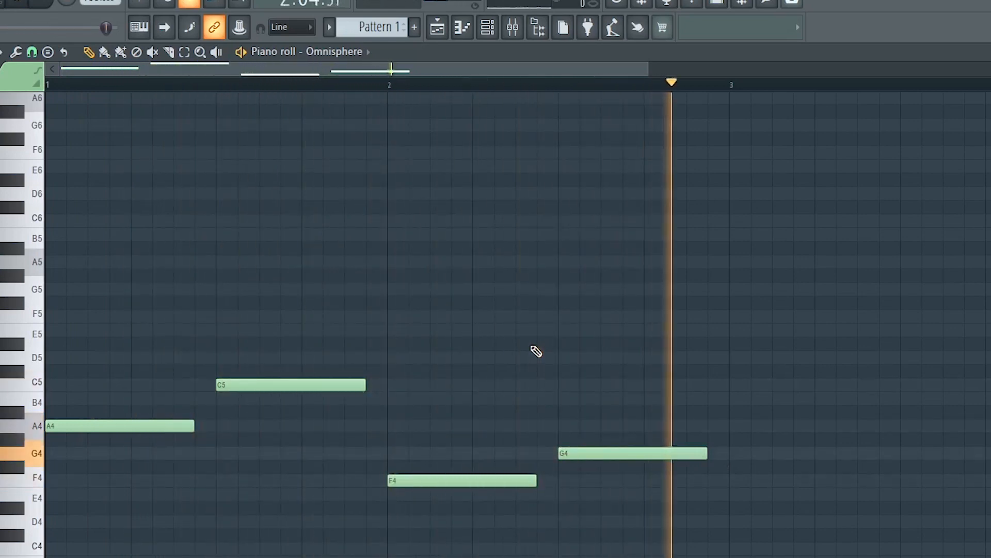
{"action": "key", "text": "space"}
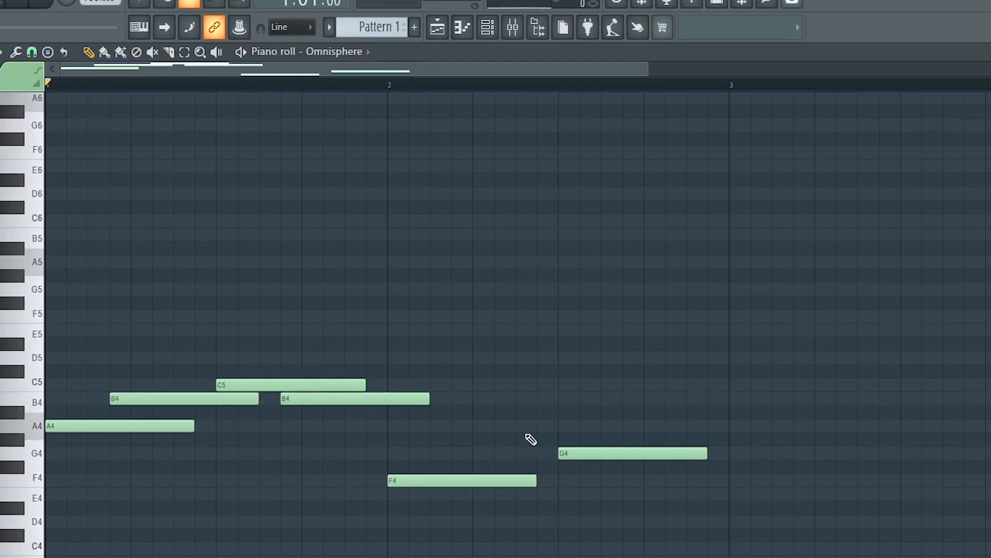
- Place an A4 note near the end of bar 2, and raise the offset B4, G4 and A4 melody notes one octave
{"action": "left_click", "coordinate": [624, 426]}
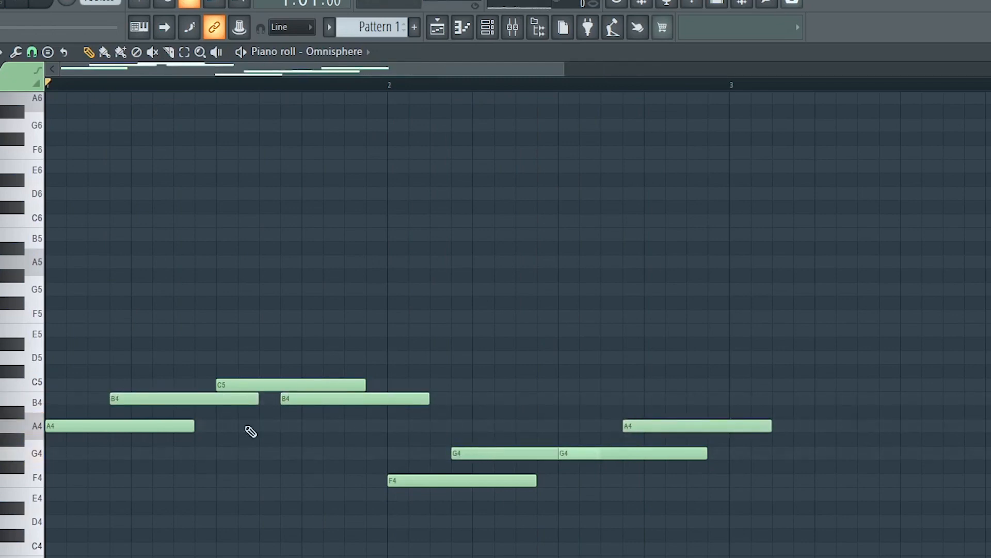
{"action": "left_click", "coordinate": [134, 405]}
{"action": "key", "text": "ctrl+Up"}
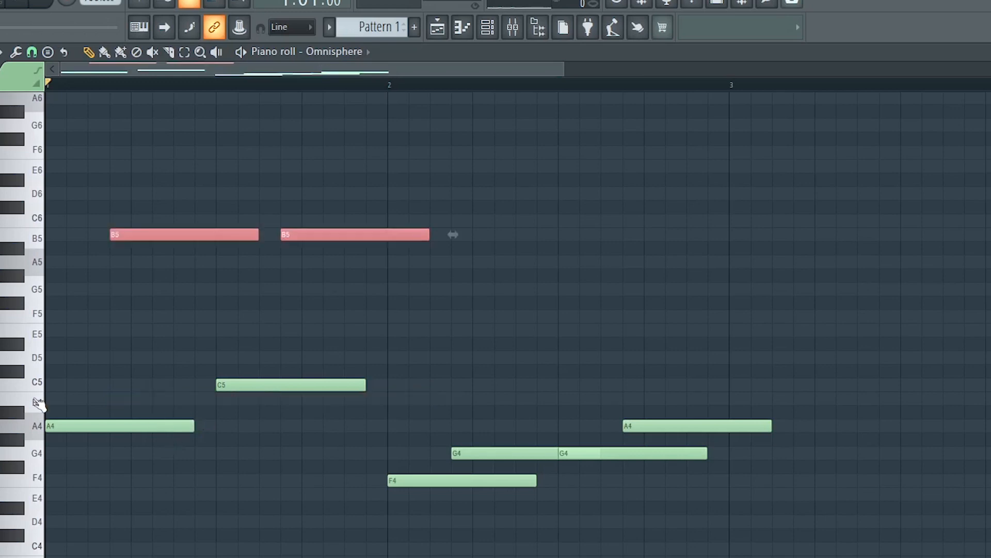
{"action": "left_click", "coordinate": [454, 453]}
{"action": "key", "text": "ctrl+Up"}
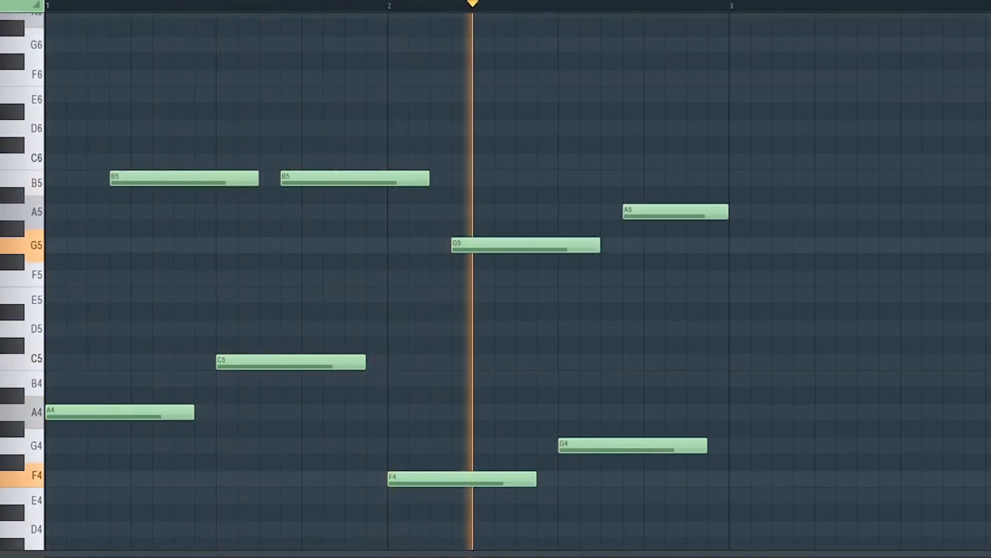
{"action": "key", "text": "space"}
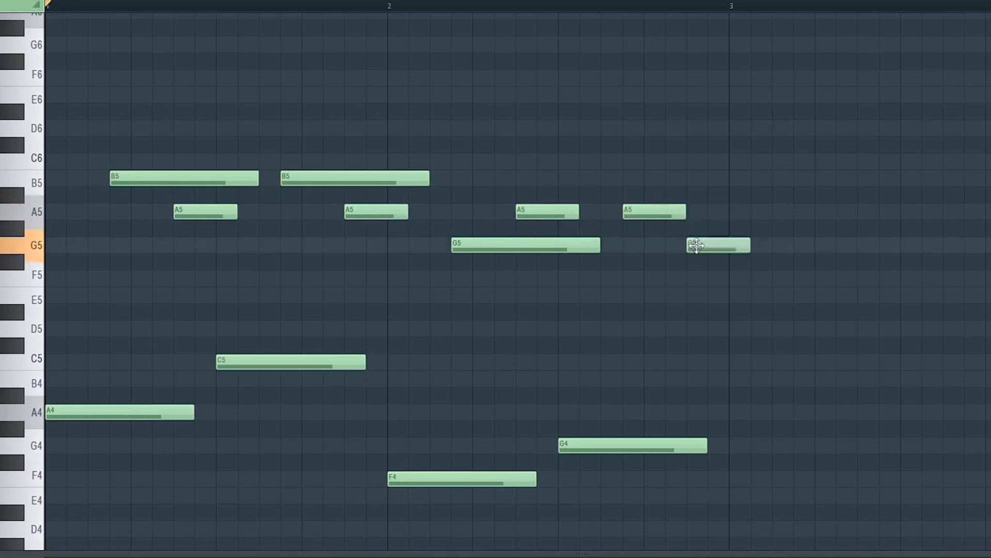
- Play back the melody and randomize the velocity levels of its notes
{"action": "key", "text": "space"}
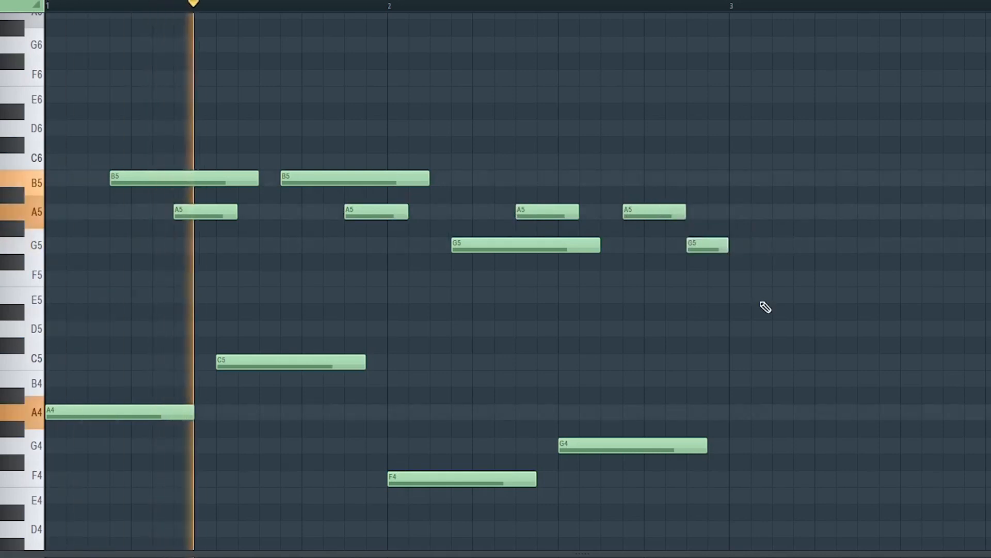
{"action": "key", "text": "alt+r"}
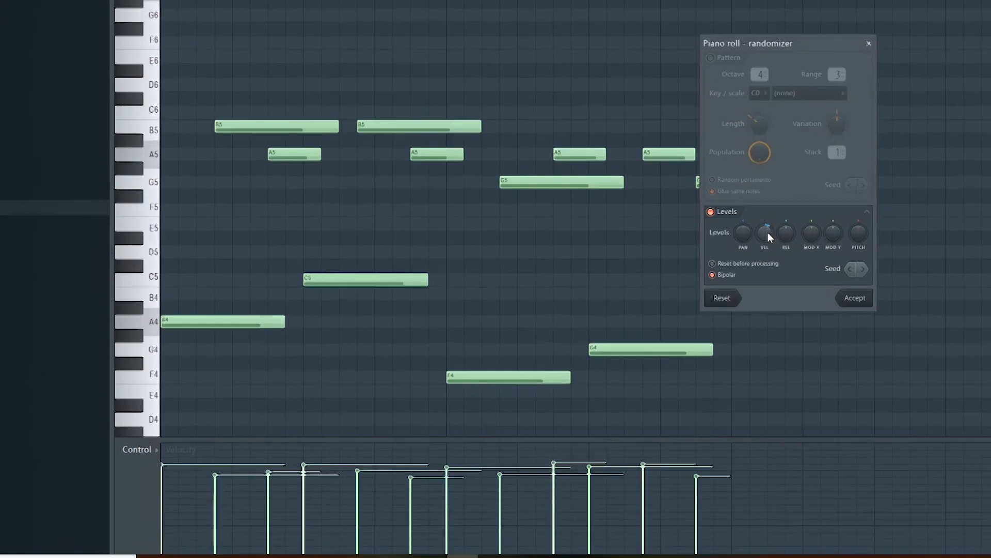
{"action": "left_click_drag", "start_coordinate": [777, 223], "coordinate": [776, 218]}
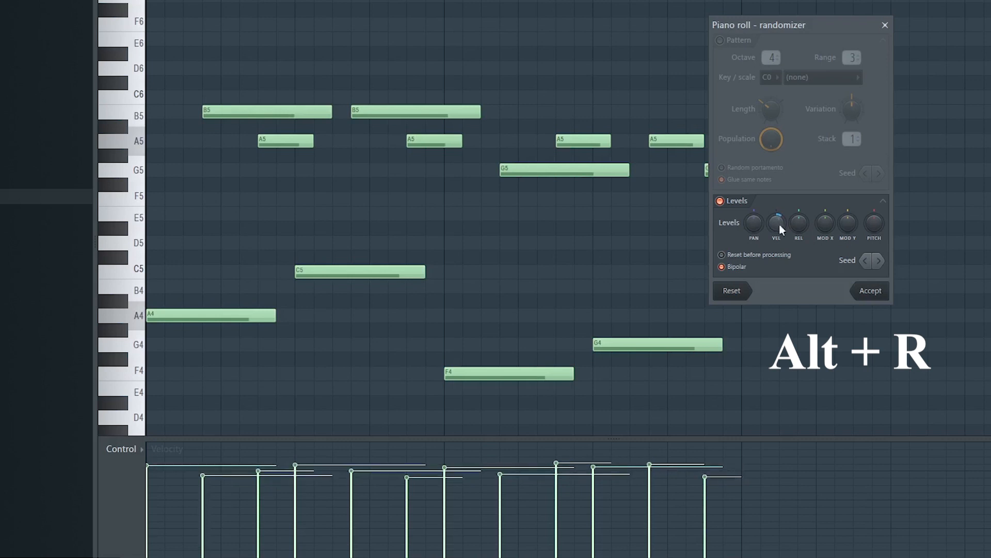
{"action": "left_click", "coordinate": [888, 294]}
- Scale down the velocity levels of all the melody notes and play back the result
{"action": "key", "text": "alt+x"}
{"action": "left_click_drag", "start_coordinate": [497, 204], "coordinate": [497, 205]}
{"action": "left_click_drag", "start_coordinate": [496, 198], "coordinate": [496, 196]}
{"action": "key", "text": "space"}
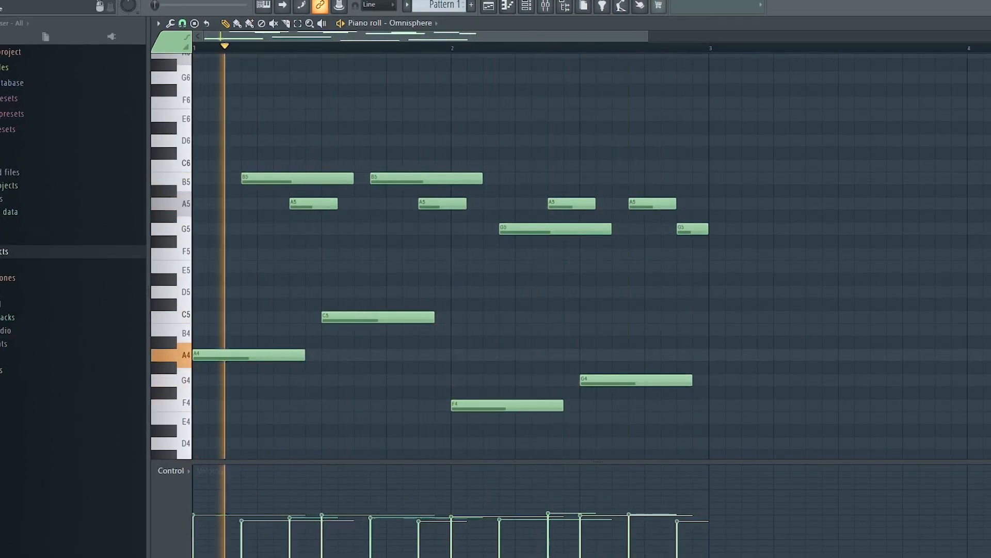
- Route the Omnisphere channel to mixer track 1
{"action": "scroll", "coordinate": [591, 292], "scroll_direction": "up", "scroll_amount": 1}
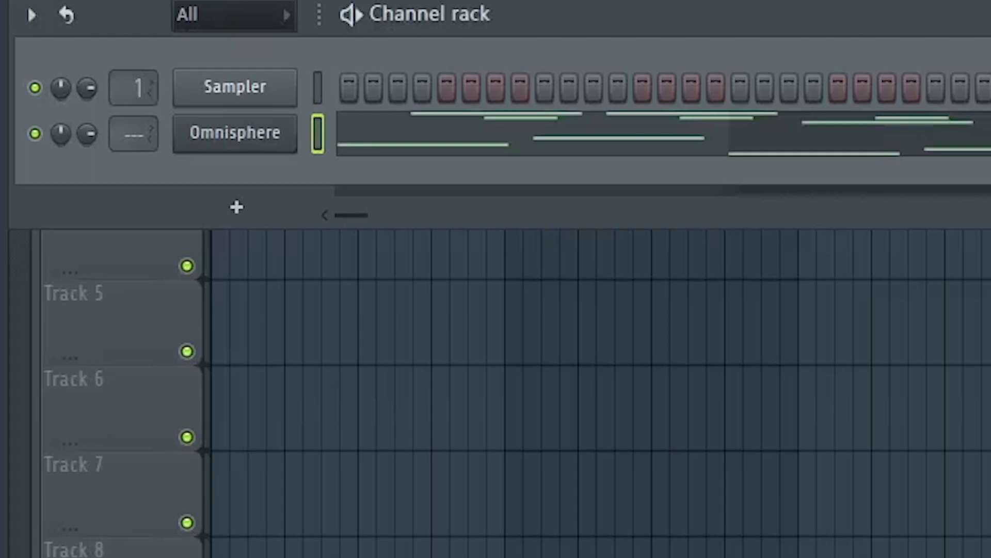
{"action": "key", "text": "ctrl+l"}
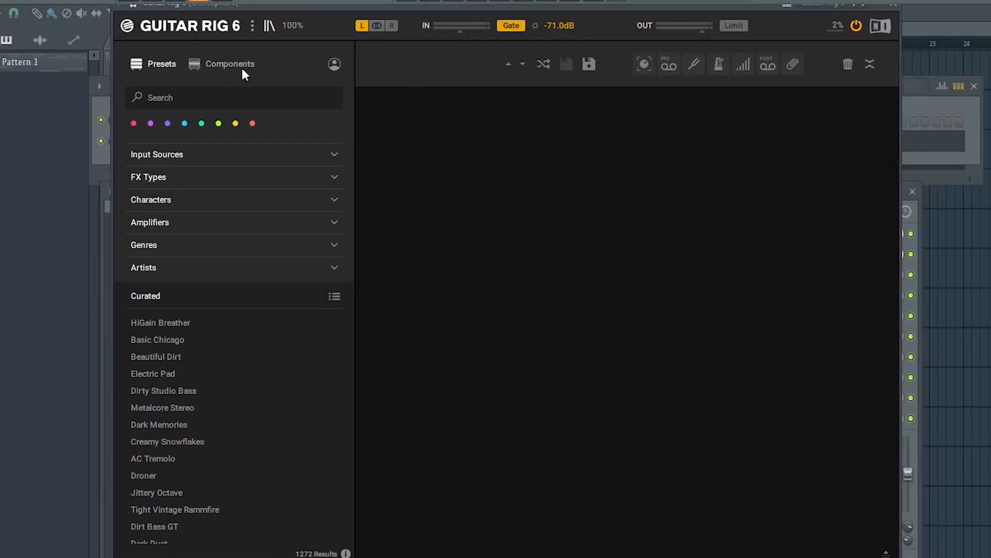
- Add the Choral modulation component and a reverb component to the Guitar Rig 6 rack
{"action": "left_click", "coordinate": [239, 65]}
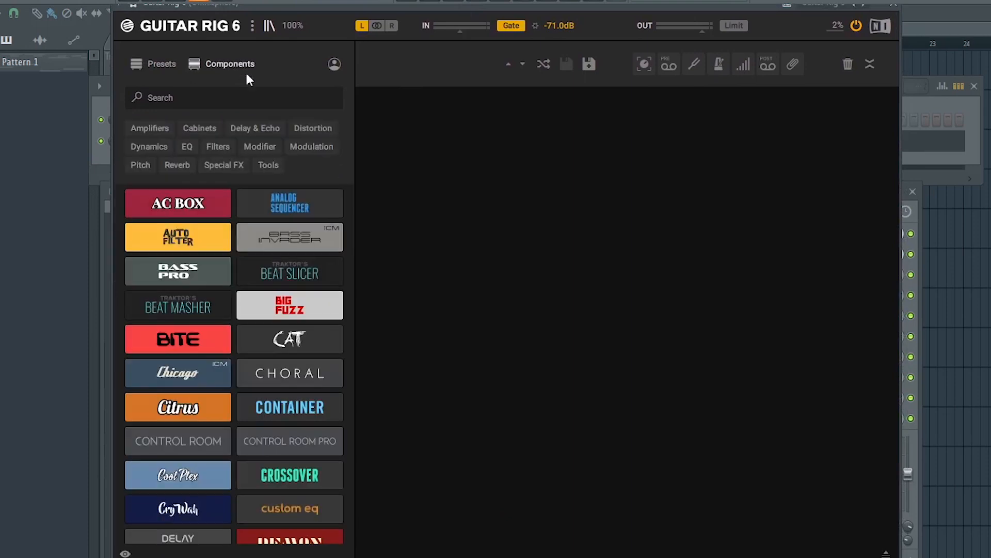
{"action": "left_click", "coordinate": [315, 147]}
{"action": "double_click", "coordinate": [190, 202]}
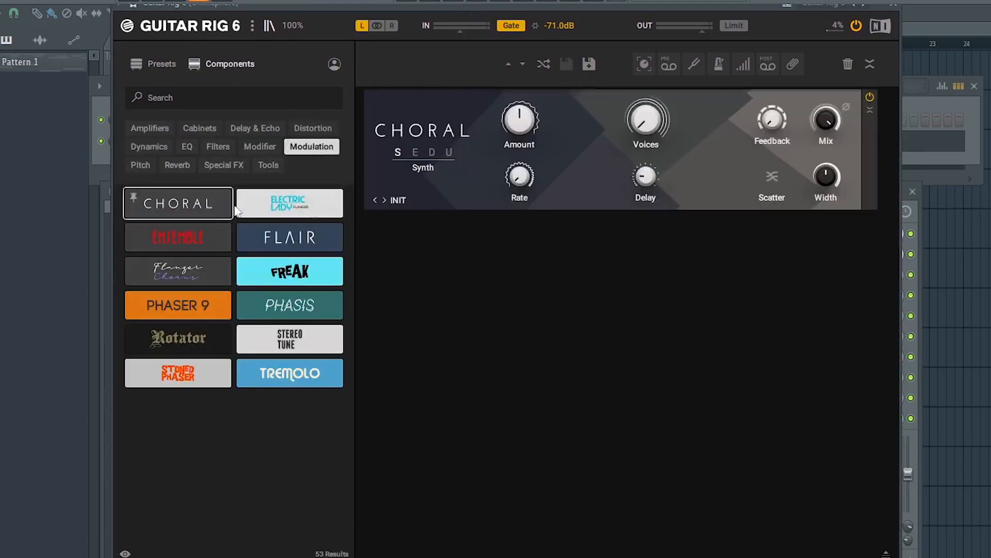
{"action": "left_click", "coordinate": [177, 165]}
{"action": "double_click", "coordinate": [289, 272]}
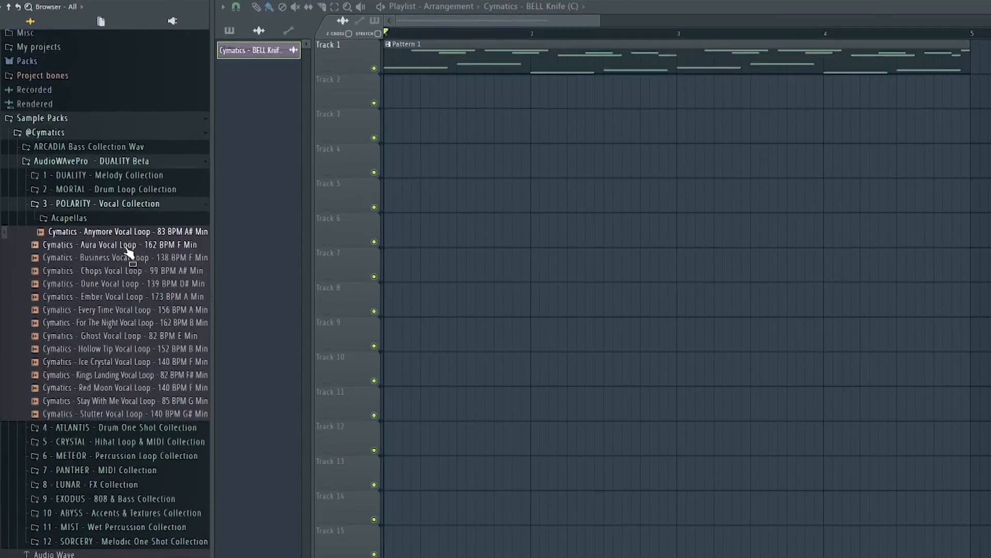
- Place the Cymatics Chops Vocal Loop (99 BPM A# Min) at the start of Track 2 in the playlist
{"action": "left_click_drag", "start_coordinate": [126, 258], "coordinate": [409, 114]}
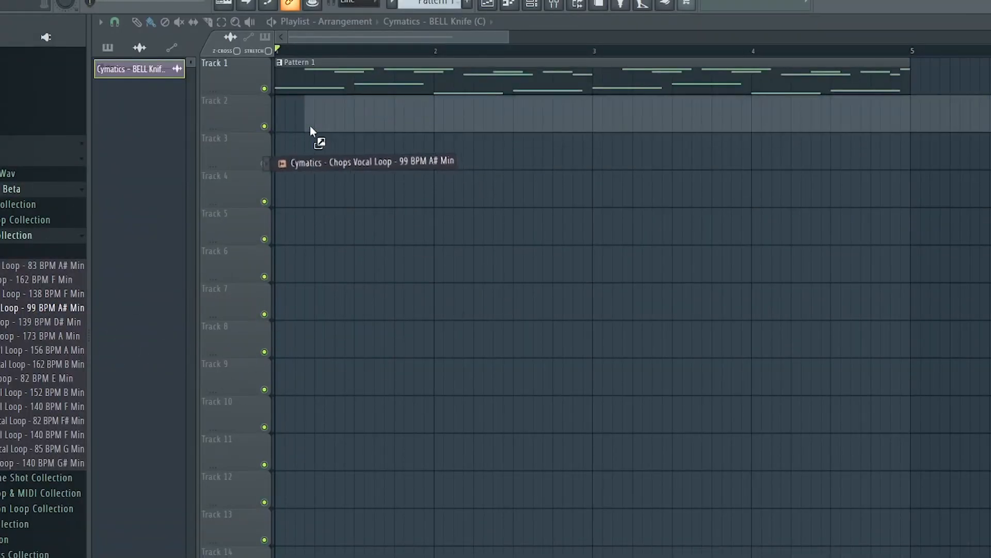
{"action": "left_click_drag", "start_coordinate": [310, 127], "coordinate": [311, 127]}
- Adjust the vocal loop's stretch time and set its time-stretching mode to Stretch
{"action": "left_click_drag", "start_coordinate": [364, 238], "coordinate": [364, 228]}
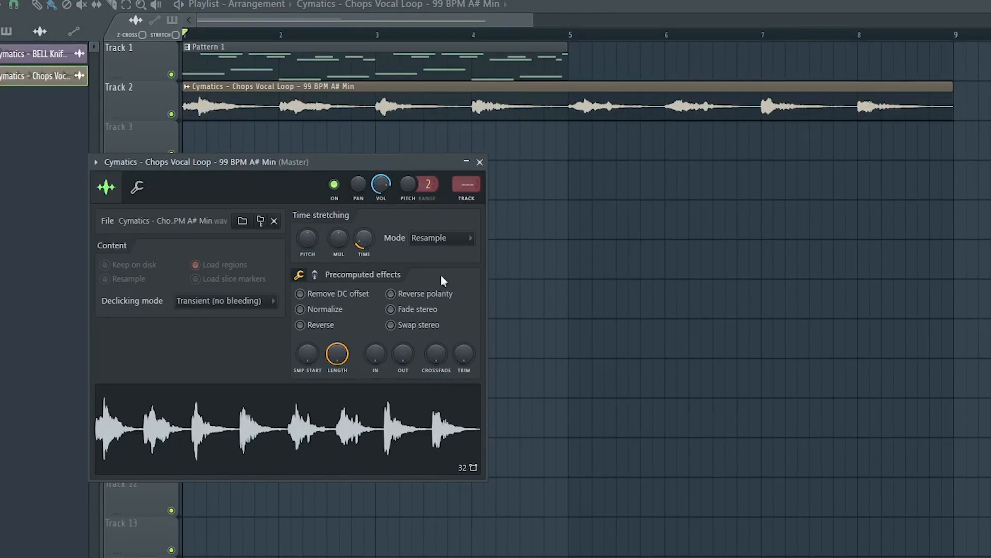
{"action": "left_click", "coordinate": [439, 239]}
{"action": "left_click", "coordinate": [437, 279]}
{"action": "left_click", "coordinate": [480, 161]}
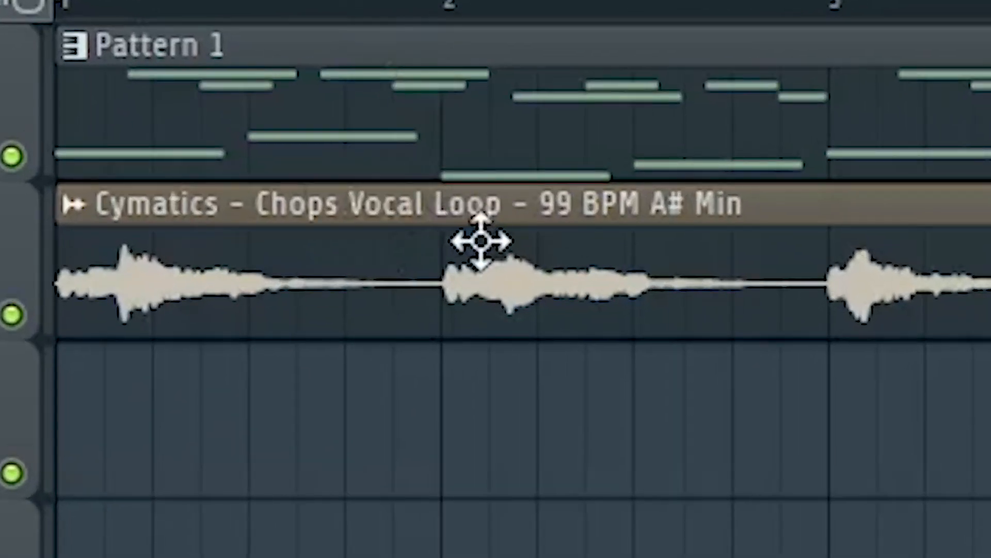
- Open the vocal loop's pitch settings and consolidate the four-bar clip on Track 2 as a WAV audio clip
{"action": "double_click", "coordinate": [481, 240]}
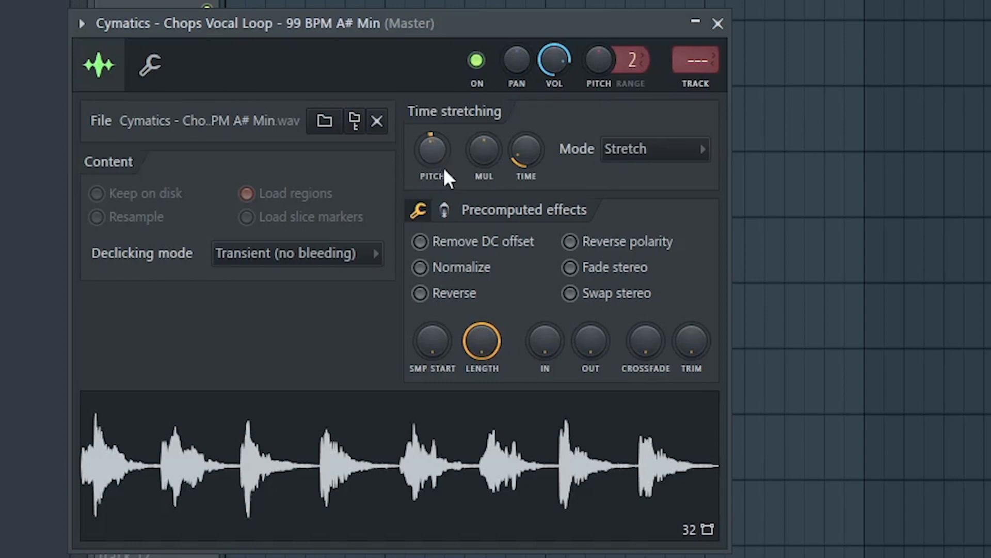
{"action": "key", "text": "ctrl+alt+c"}
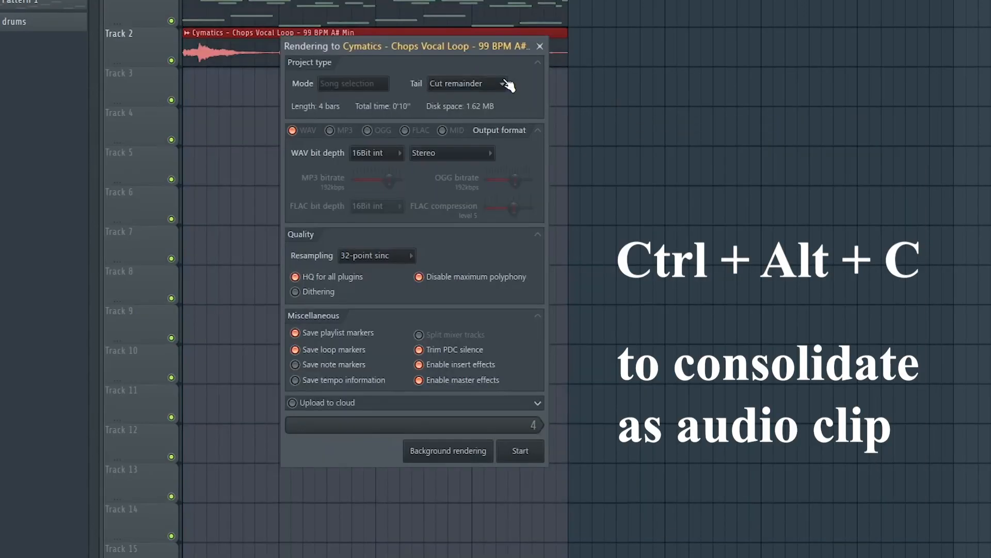
{"action": "left_click", "coordinate": [532, 456]}
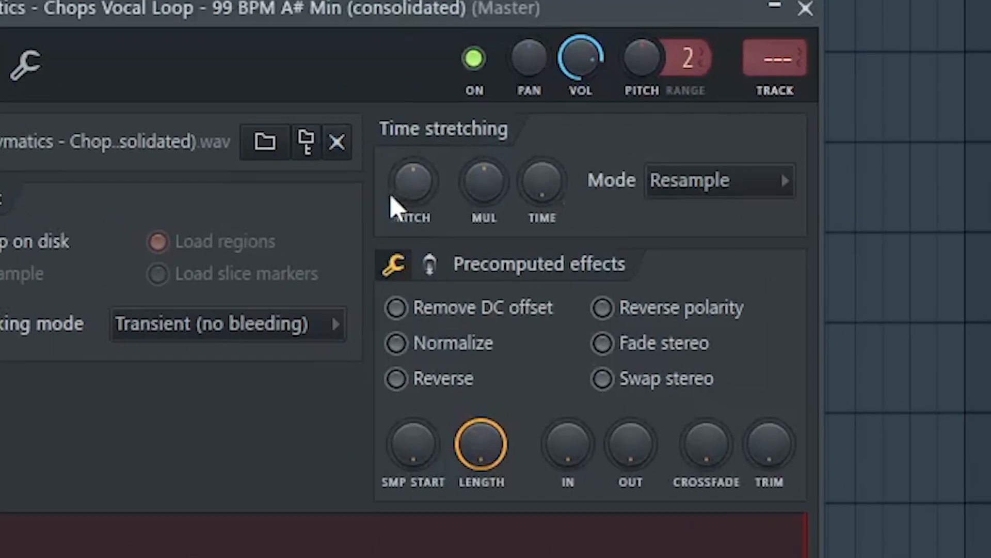
- Adjust the consolidated vocal clip's time-stretch pitch and lower band 7 of its Fruity parametric EQ 2 to cut the highs
{"action": "left_click_drag", "start_coordinate": [391, 199], "coordinate": [414, 206]}
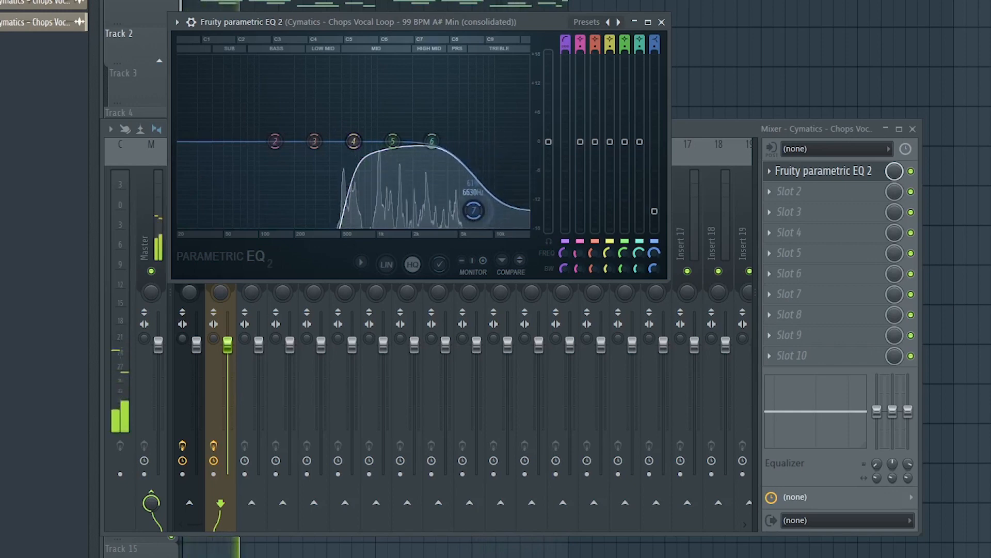
{"action": "left_click_drag", "start_coordinate": [473, 210], "coordinate": [472, 219]}
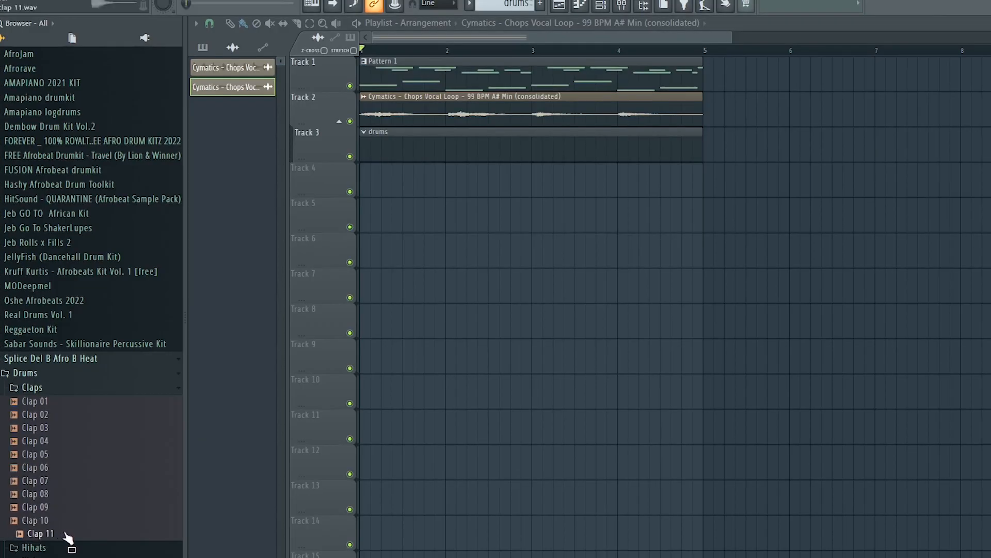
- Sequence Clap 11 on steps 1, 4, 7, 9, 12 and 15 of each bar in the drums pattern and play it back
{"action": "key", "text": "F6"}
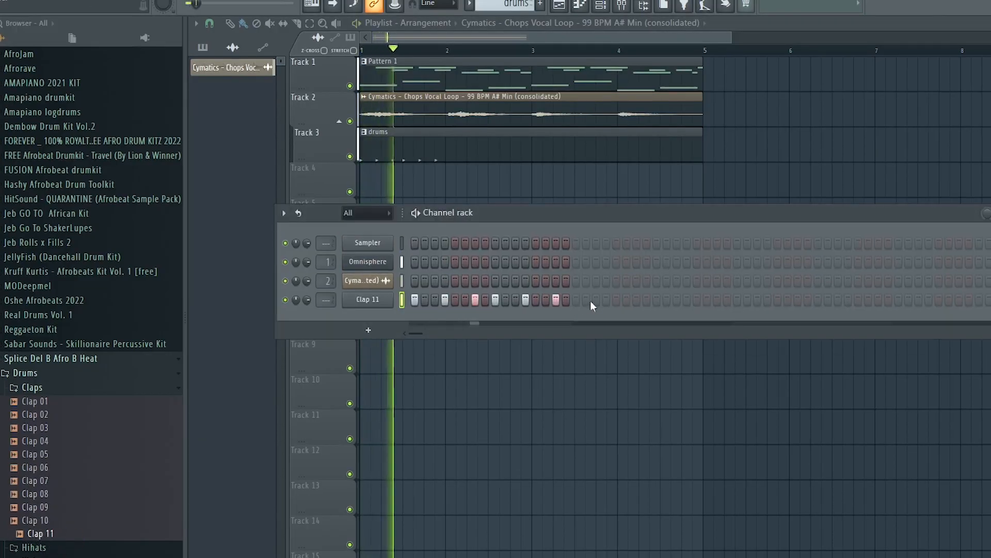
{"action": "key", "text": "space"}
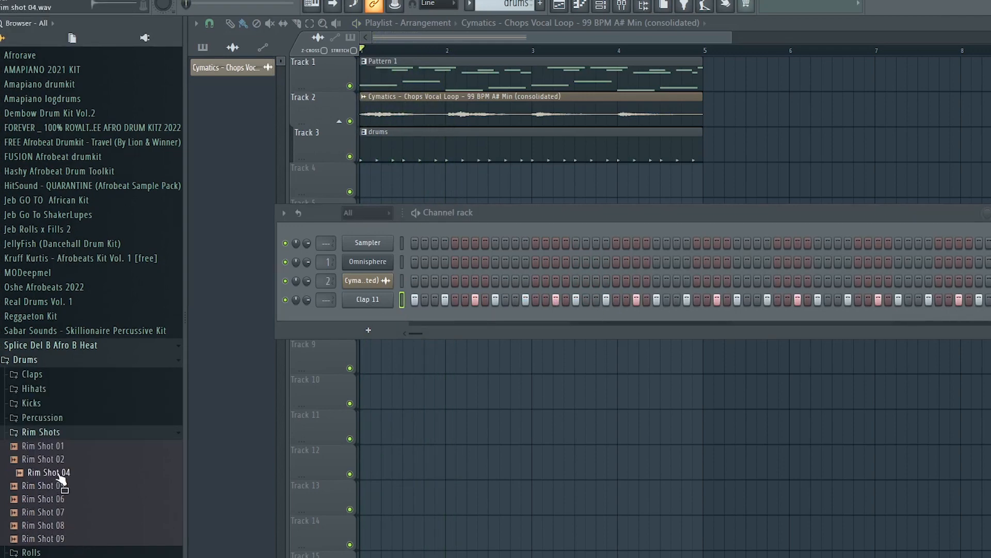
- Add Rim Shot 04 to the channel rack and paste the Clap 11 step pattern into it
{"action": "left_click_drag", "start_coordinate": [326, 358], "coordinate": [364, 320]}
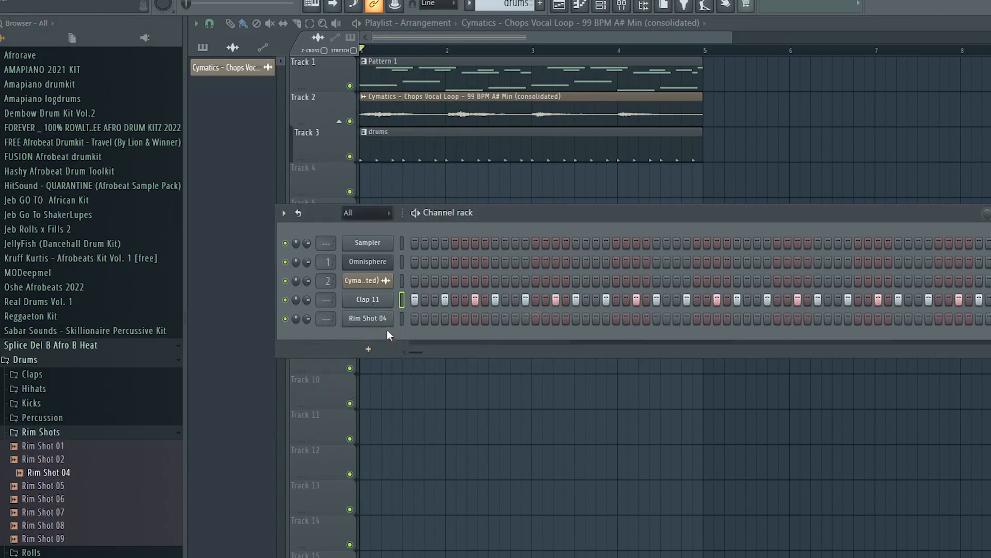
{"action": "right_click", "coordinate": [383, 318]}
{"action": "left_click", "coordinate": [525, 343]}
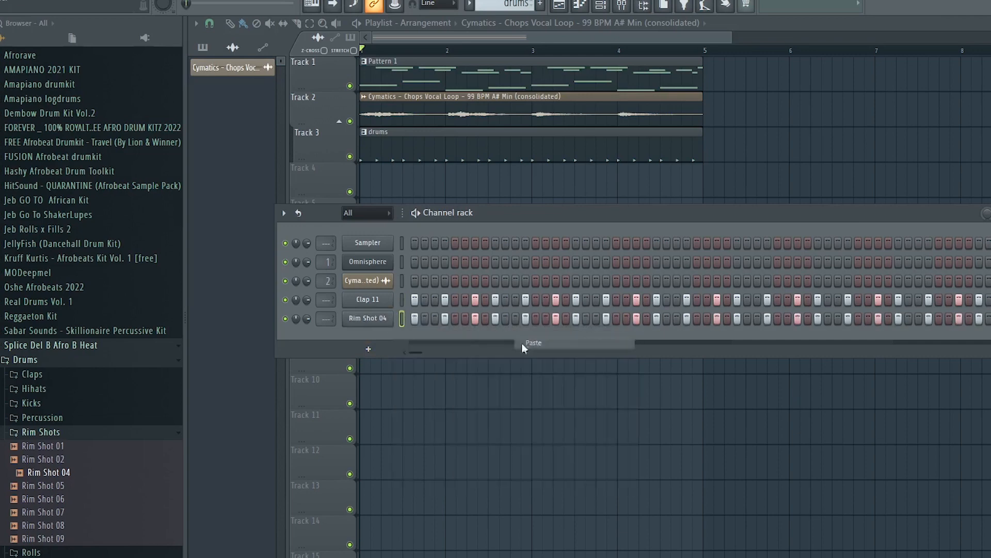
- Open the Clap 11 notes in the piano roll and play back the drums pattern
{"action": "right_click", "coordinate": [381, 303]}
{"action": "left_click", "coordinate": [387, 298]}
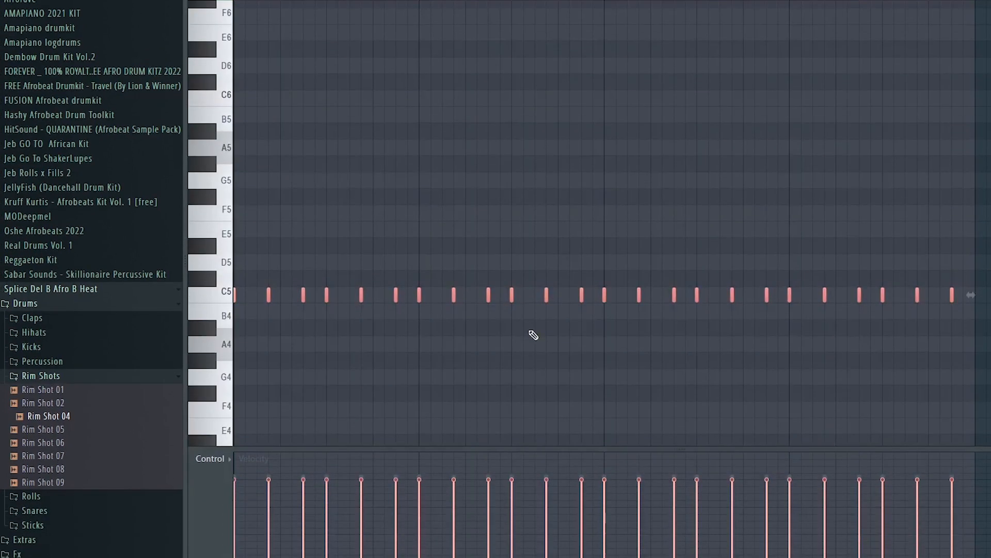
{"action": "key", "text": "space"}
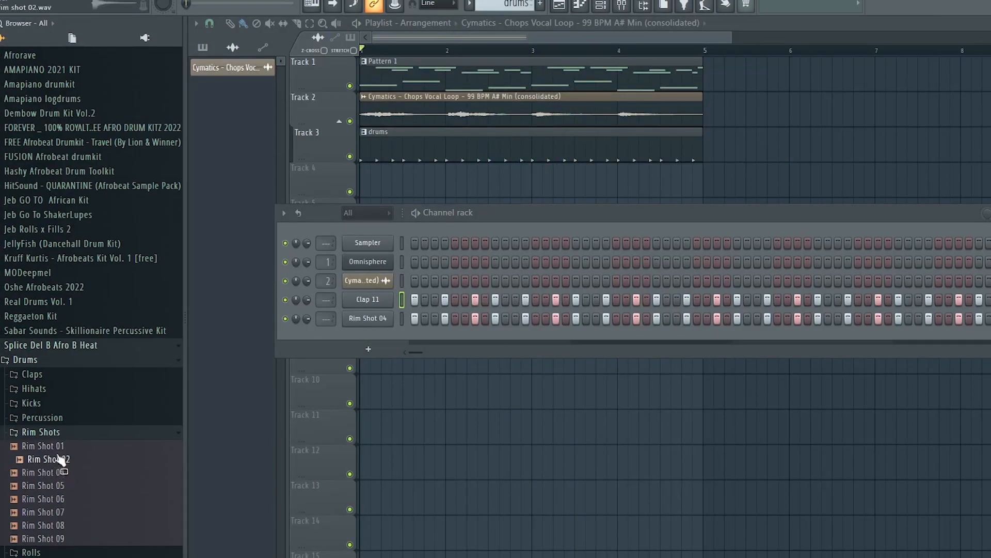
- Add Rim Shot 01 to the channel rack and record a Hihat 10 part into the drums pattern
{"action": "left_click_drag", "start_coordinate": [360, 357], "coordinate": [361, 356]}
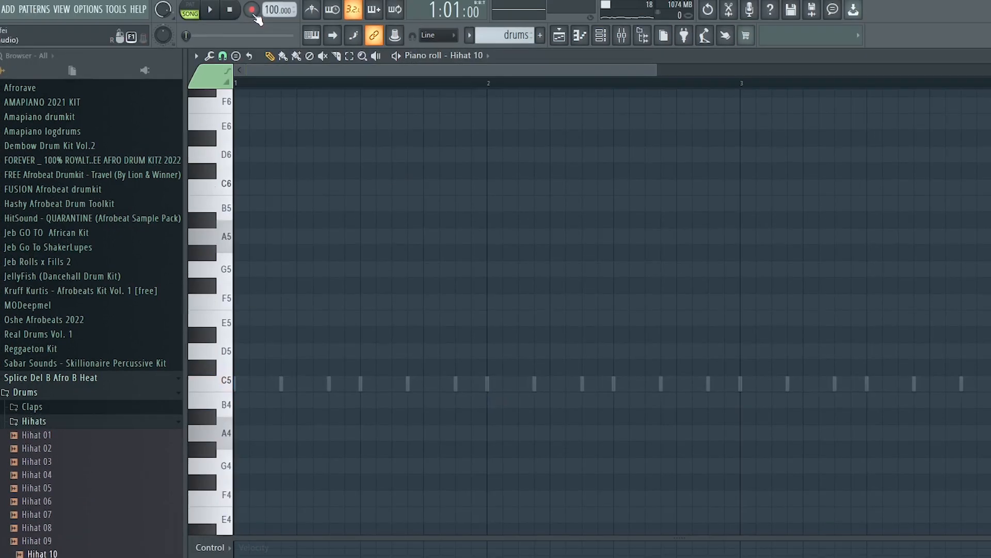
{"action": "key", "text": "r"}
{"action": "key", "text": "Escape"}
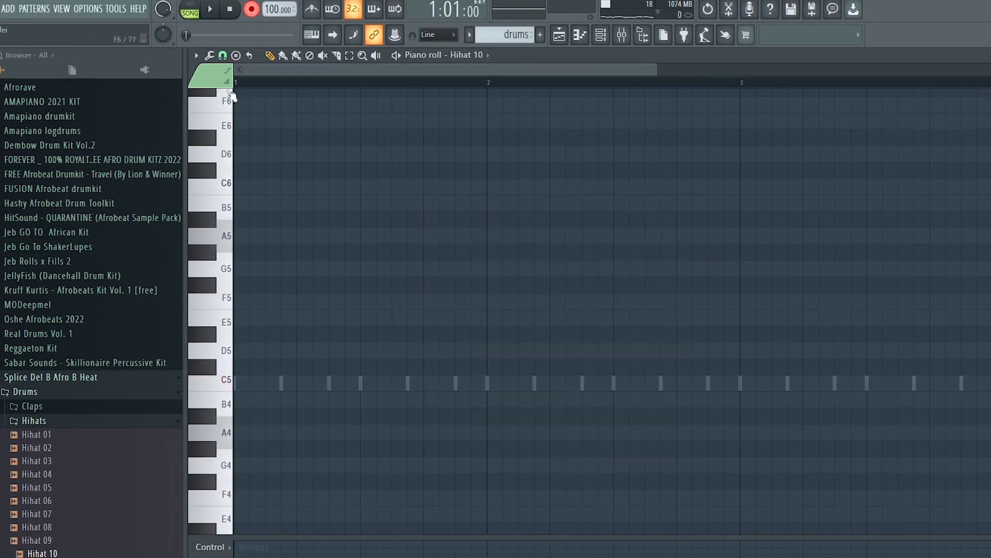
{"action": "left_click", "coordinate": [214, 11]}
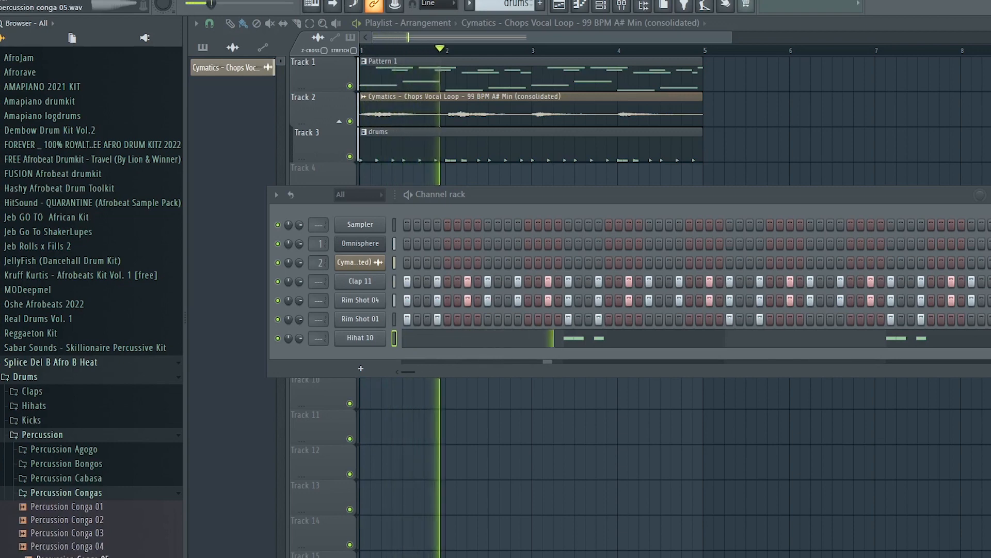
- Place Percussion Conga 05 notes in the drums pattern, starting with one on C5, and play them back
{"action": "key", "text": "space"}
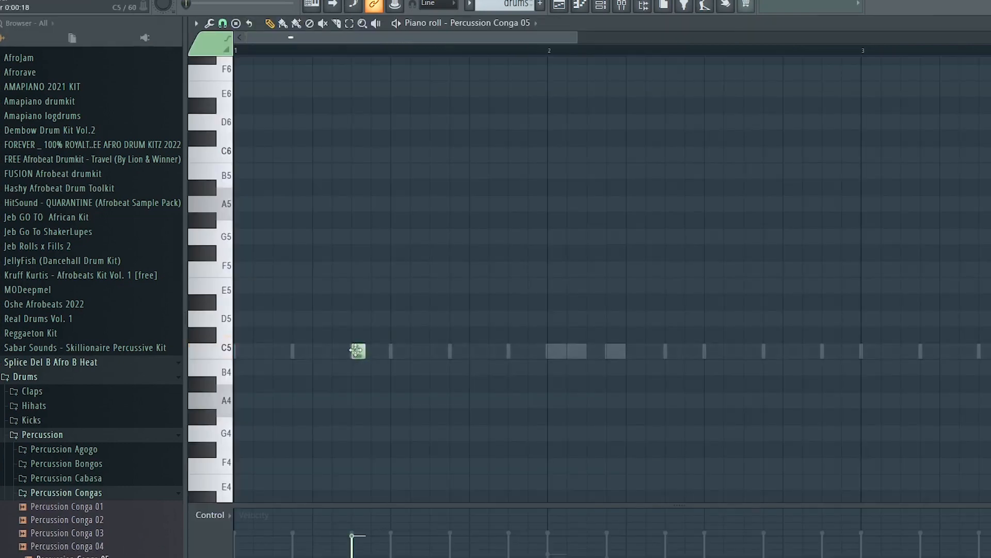
{"action": "key", "text": "space"}
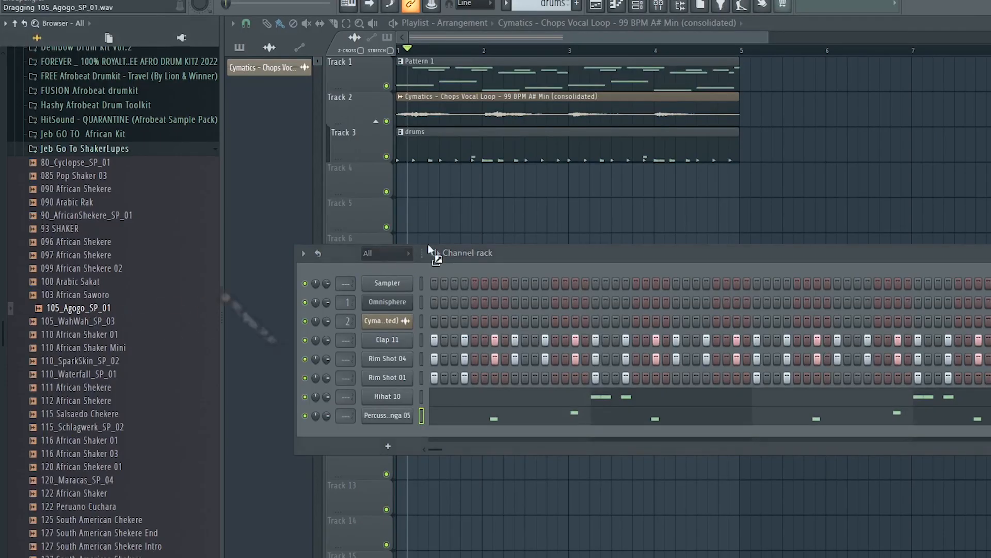
- Place the 105_Agogo_SP_01 loop at the start of Track 4 and set its time-stretching mode to Stretch
{"action": "left_click_drag", "start_coordinate": [430, 251], "coordinate": [395, 204]}
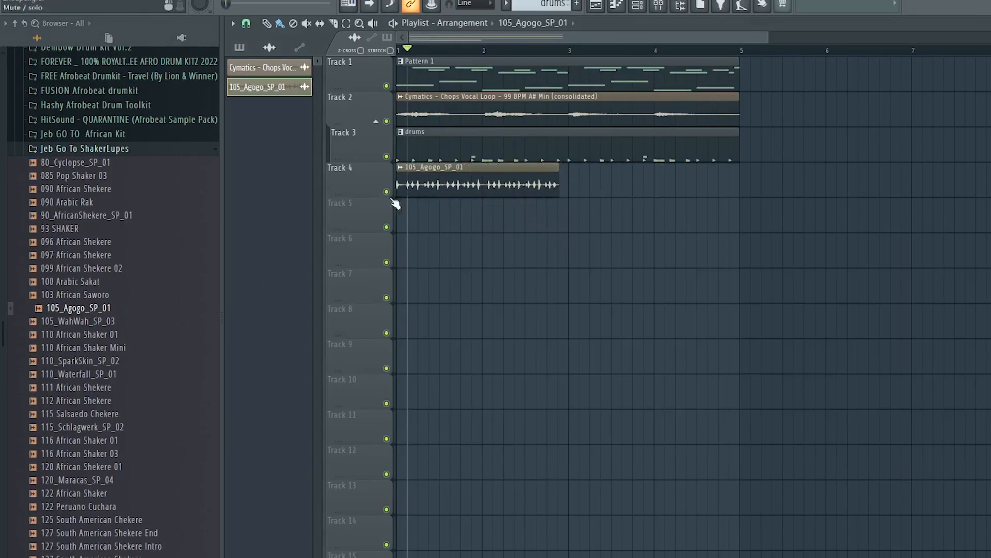
{"action": "double_click", "coordinate": [479, 189]}
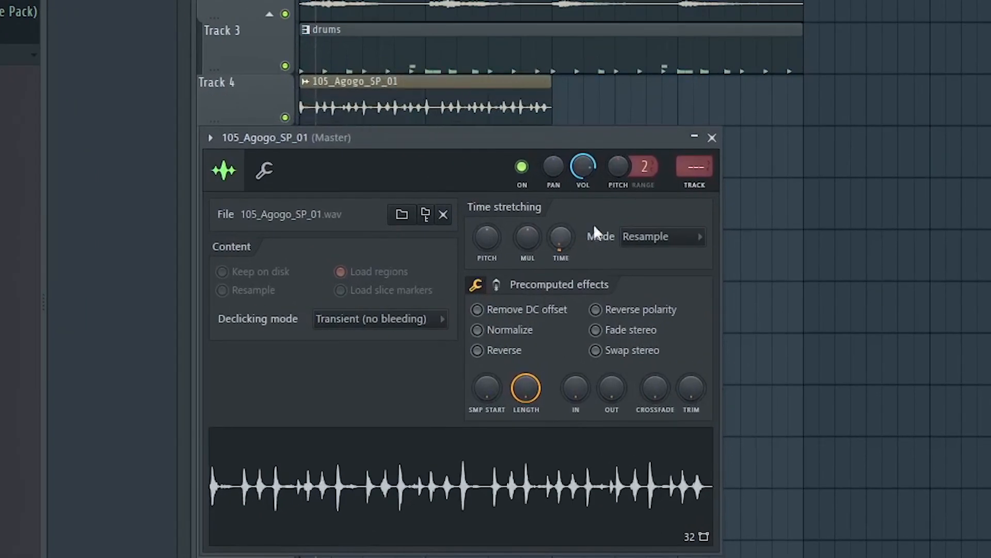
{"action": "left_click", "coordinate": [657, 236]}
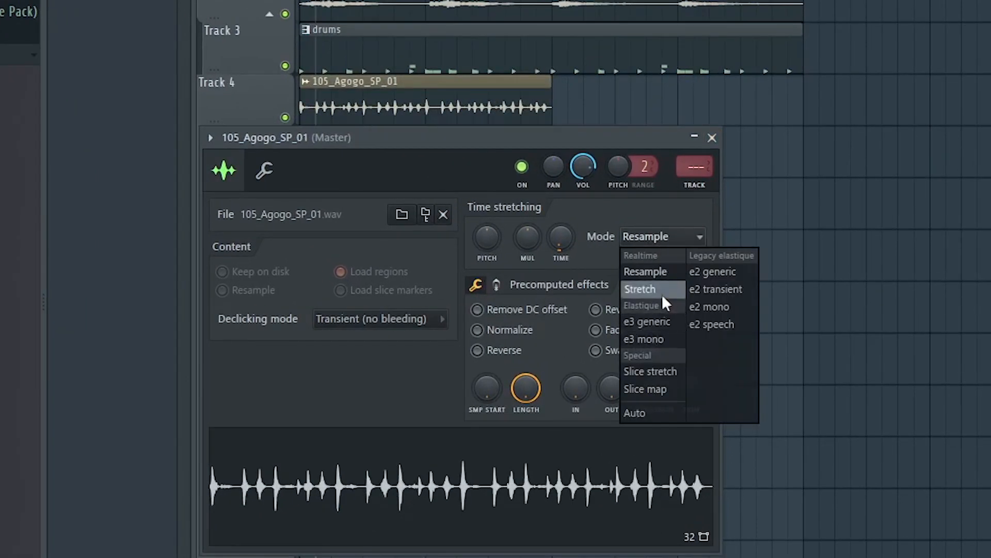
{"action": "left_click", "coordinate": [661, 291]}
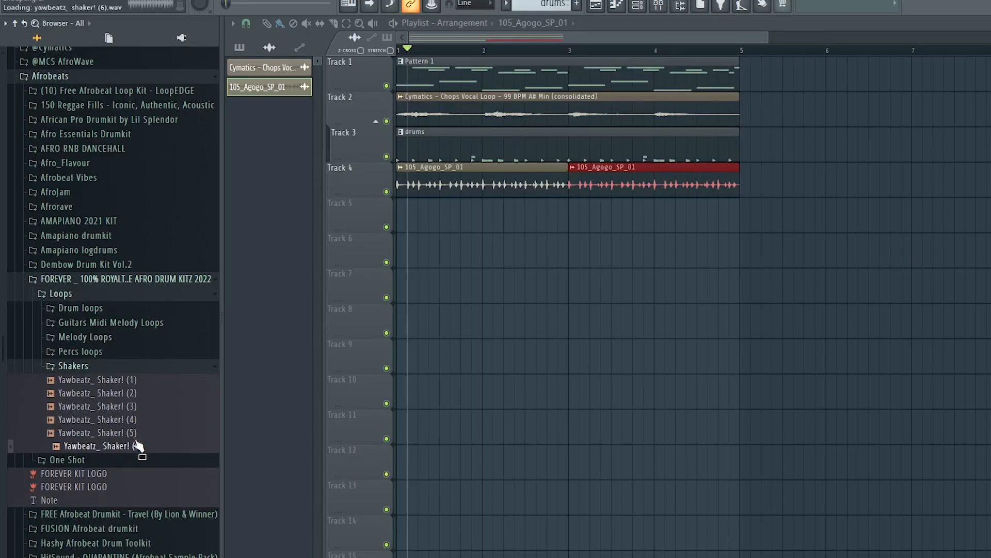
- Place the Yawbeatz_ Shaker! (1) loop at the start of Track 5 and normalize the sample
{"action": "left_click_drag", "start_coordinate": [137, 445], "coordinate": [531, 217]}
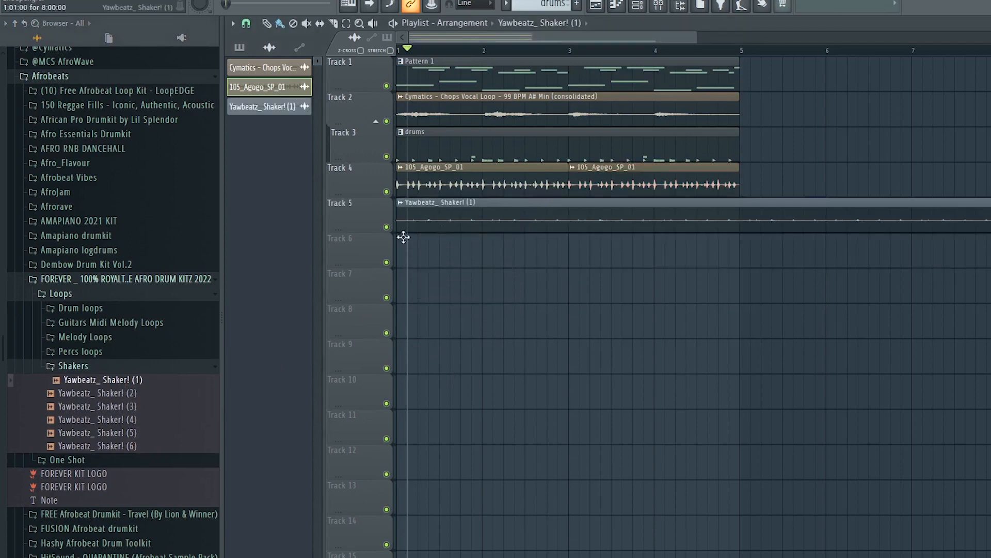
{"action": "double_click", "coordinate": [508, 228]}
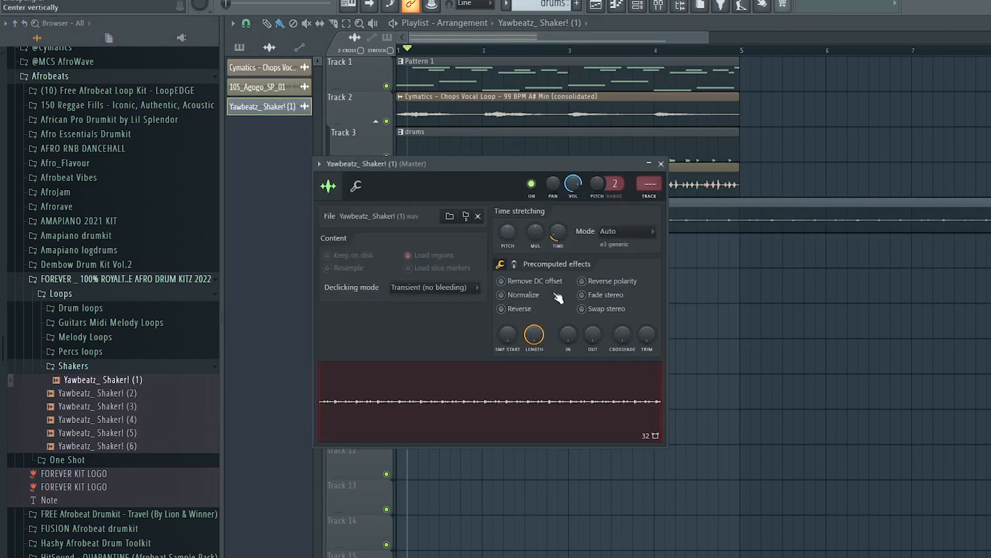
{"action": "left_click", "coordinate": [502, 294]}
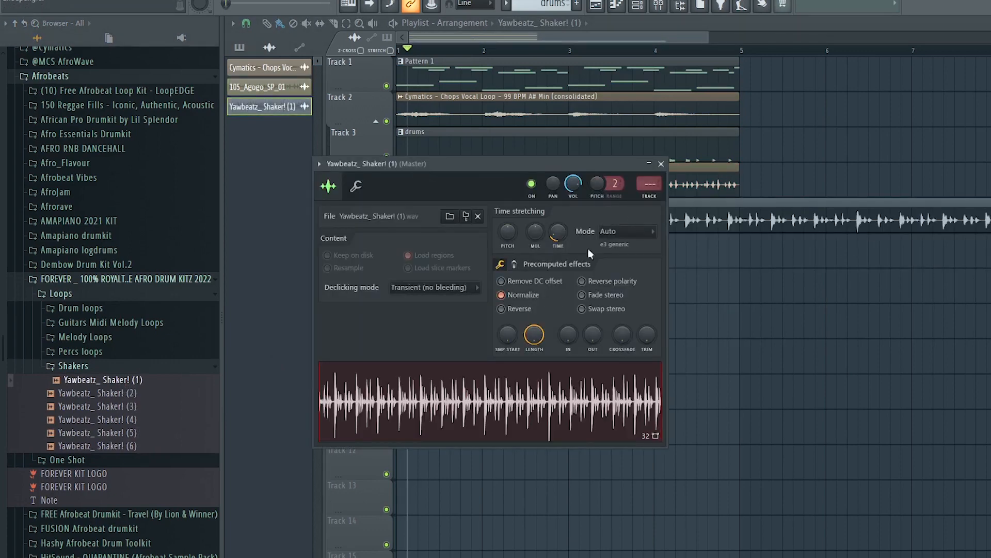
{"action": "left_click", "coordinate": [661, 164]}
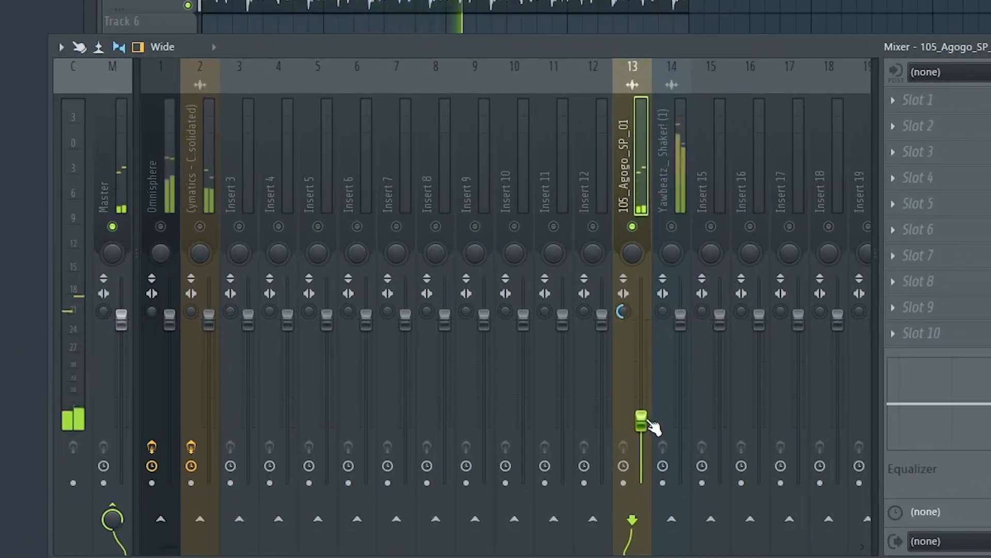
- Enable the shaker's mixer track beside the agogo, reduce the shaker's level moderately and nudge the agogo's level down slightly
{"action": "left_click", "coordinate": [671, 227]}
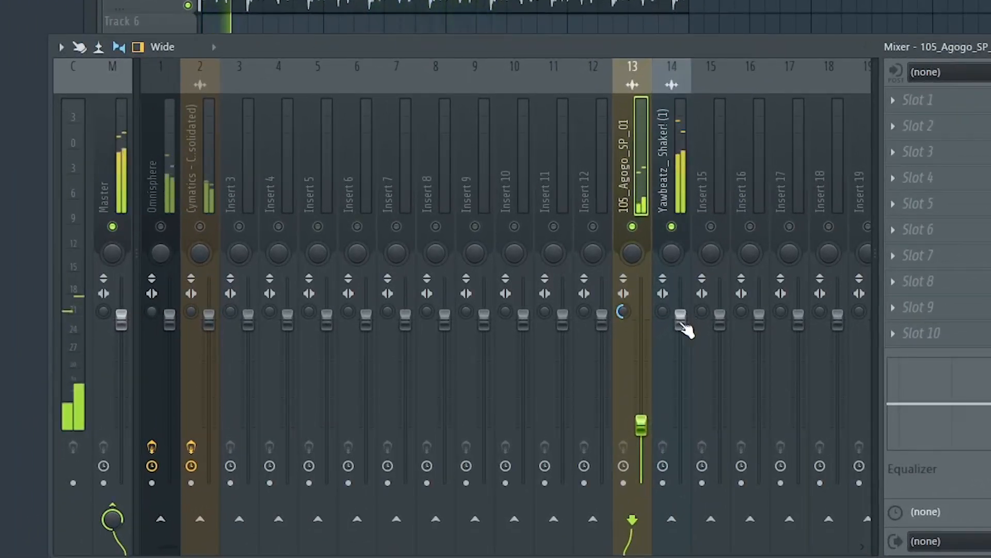
{"action": "left_click_drag", "start_coordinate": [683, 314], "coordinate": [682, 340]}
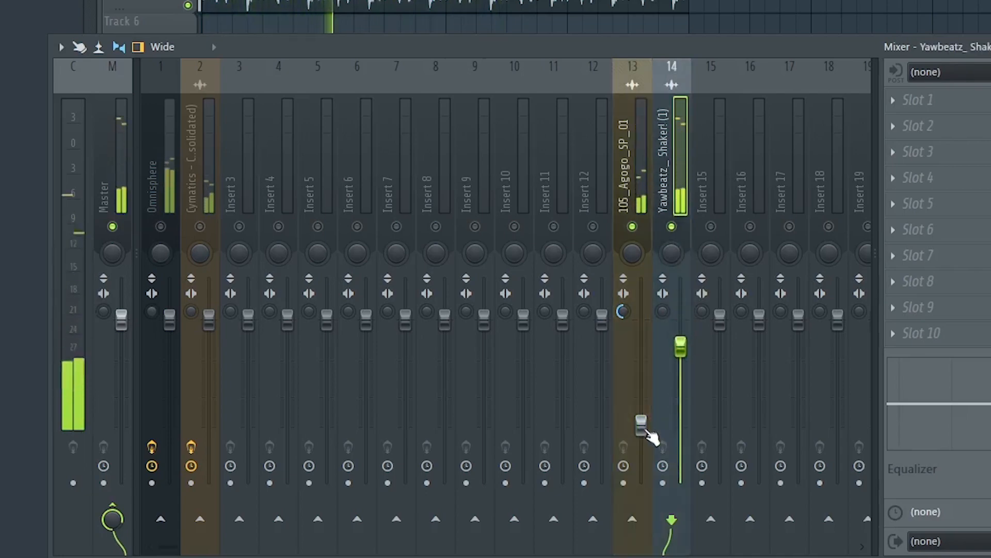
{"action": "left_click_drag", "start_coordinate": [643, 424], "coordinate": [643, 427]}
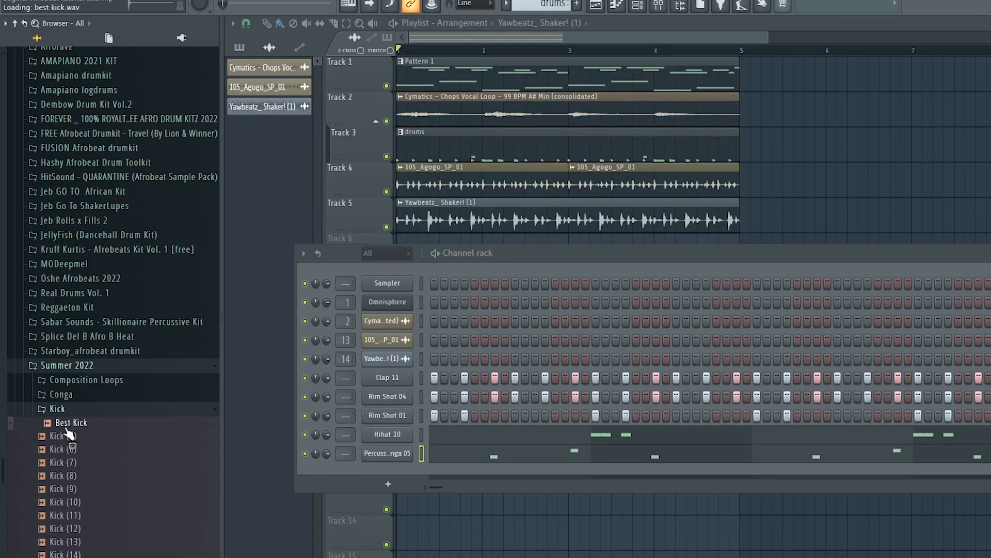
- Add Best Kick to the channel rack and fill every fourth step of its drums pattern
{"action": "left_click_drag", "start_coordinate": [386, 471], "coordinate": [397, 481]}
{"action": "right_click", "coordinate": [405, 472]}
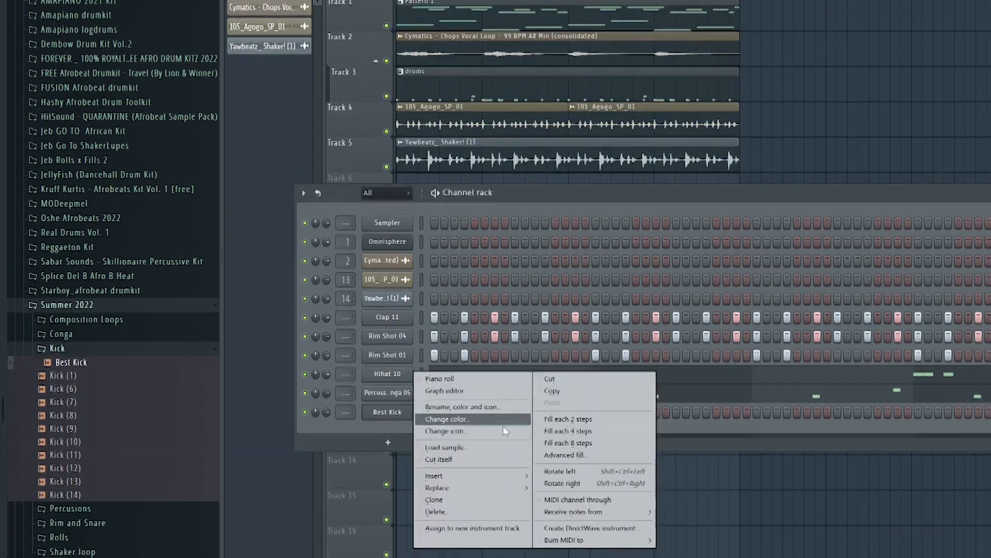
{"action": "left_click", "coordinate": [586, 433]}
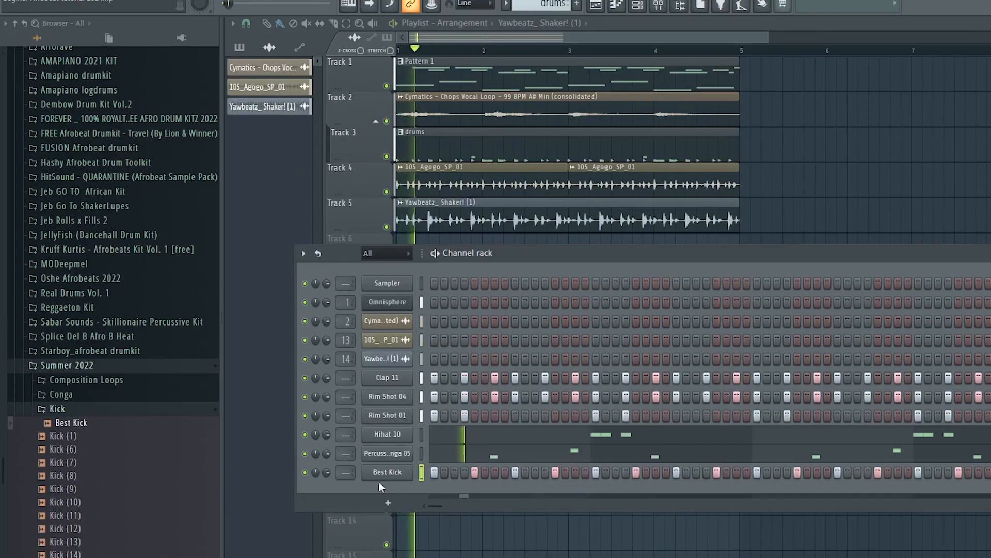
- Open Best Kick in the piano roll, add an extra C5 hit at the end of bar 4 and adjust its velocity
{"action": "right_click", "coordinate": [385, 413]}
{"action": "left_click", "coordinate": [464, 439]}
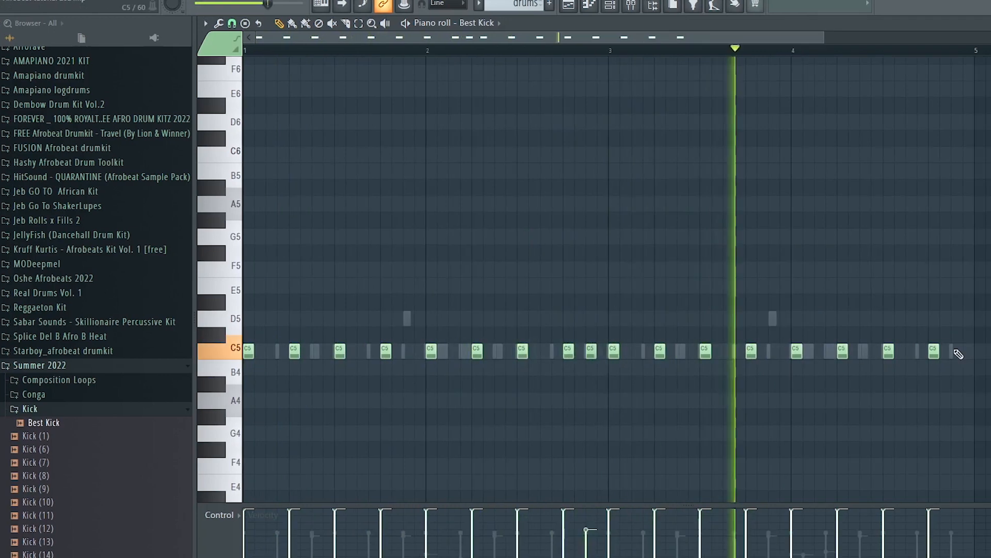
{"action": "left_click", "coordinate": [955, 350]}
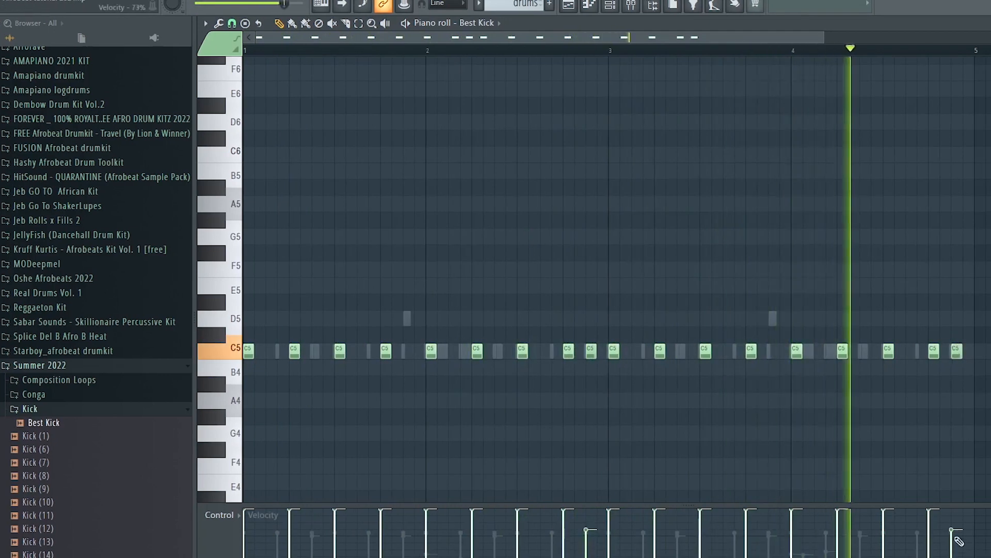
{"action": "left_click", "coordinate": [952, 522]}
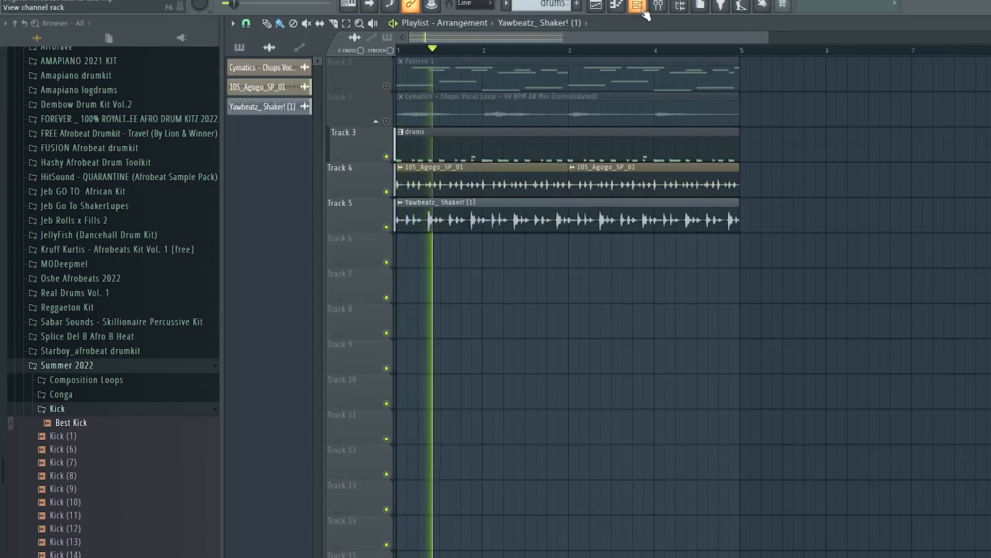
- Select the drum channels from Clap 11 downward and route them to consecutive mixer tracks starting from Insert 15
{"action": "left_click", "coordinate": [640, 8]}
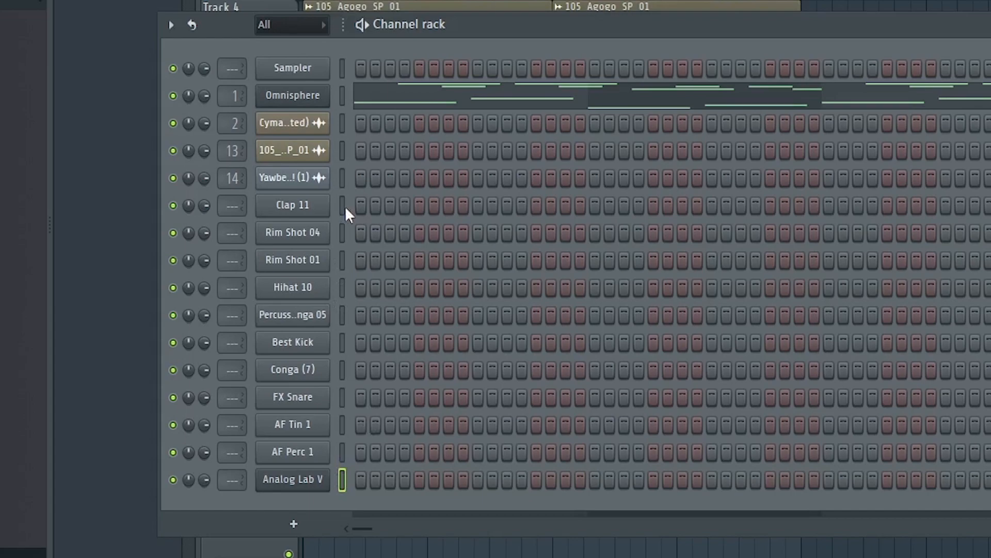
{"action": "left_click_drag", "start_coordinate": [344, 206], "coordinate": [358, 381]}
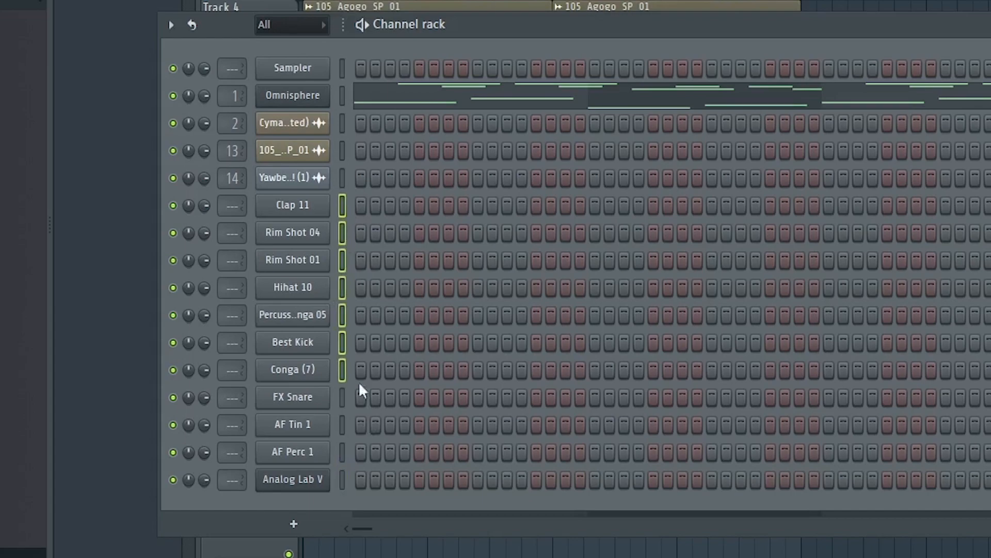
{"action": "key", "text": "F9"}
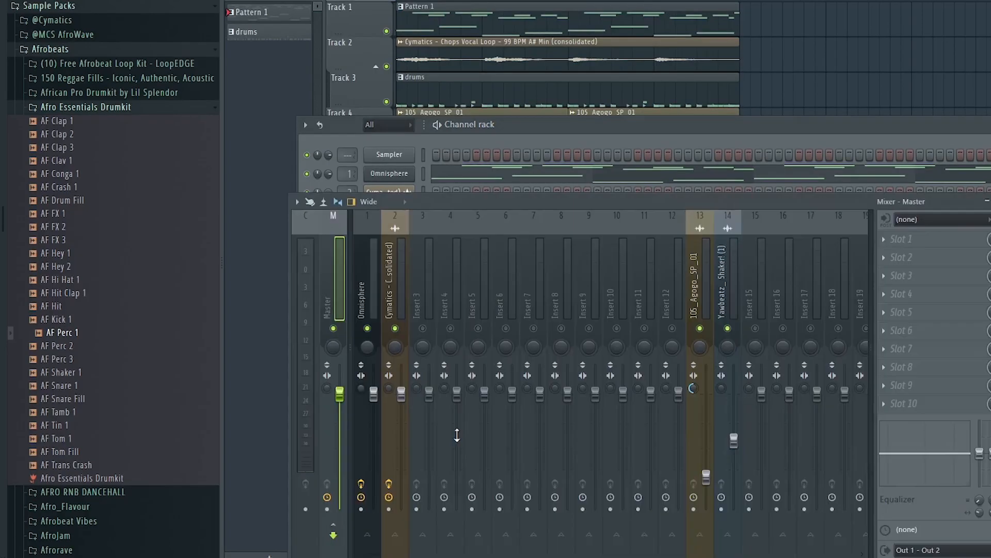
{"action": "left_click", "coordinate": [748, 285]}
{"action": "right_click", "coordinate": [422, 271]}
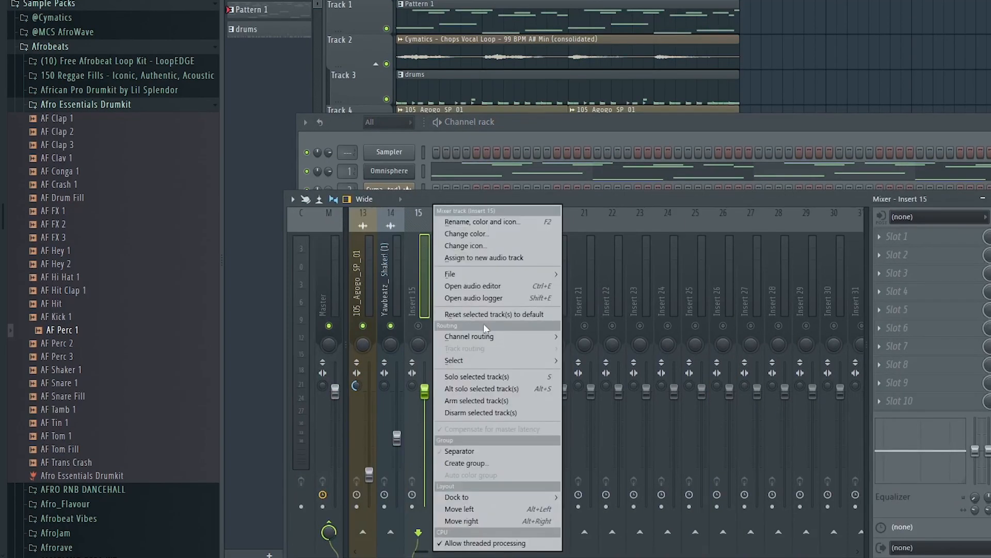
{"action": "mouse_move", "coordinate": [534, 335]}
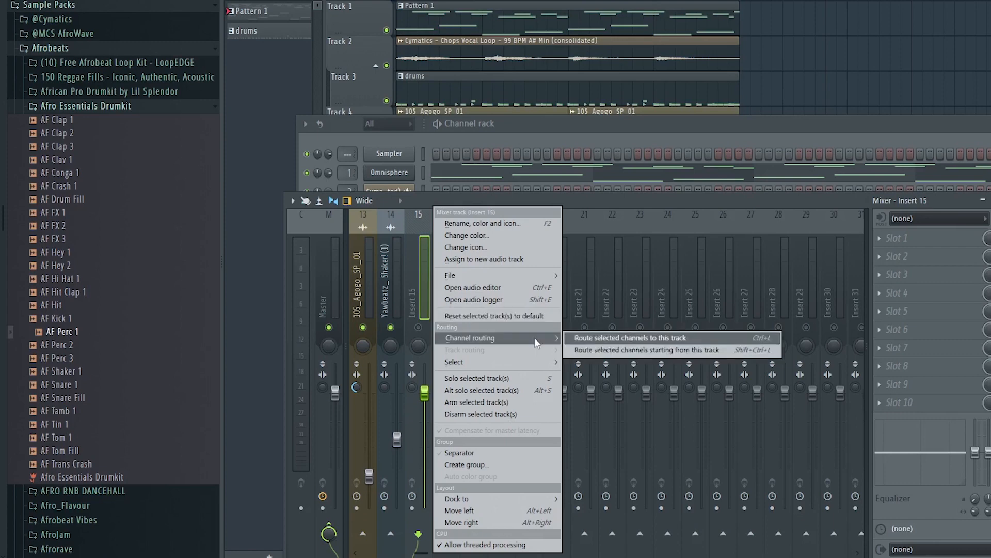
{"action": "left_click", "coordinate": [609, 351]}
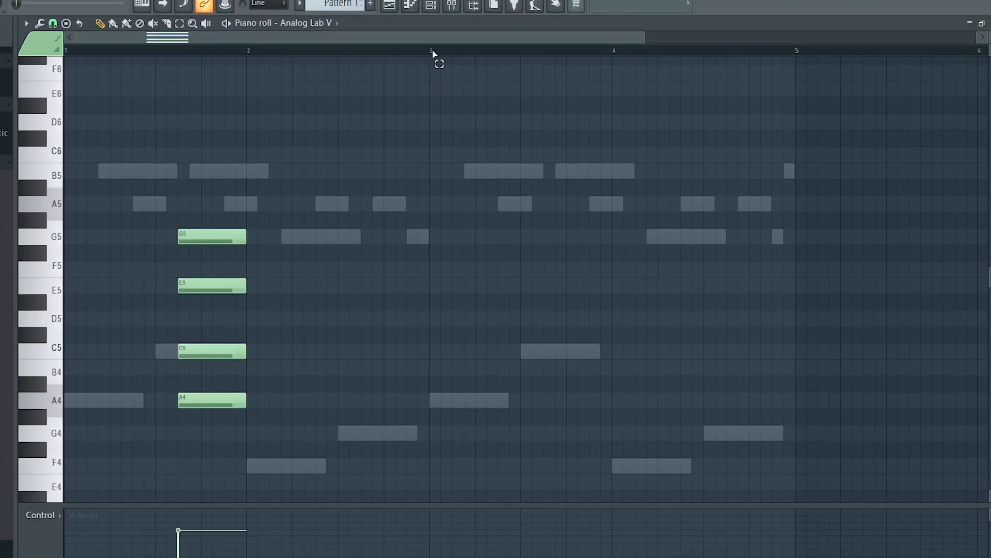
- Repeat the Analog Lab V Amin7 chord two bars on and transpose the copy up to build Fmaj7 (F-A-C-E)
{"action": "left_click_drag", "start_coordinate": [433, 54], "coordinate": [65, 55]}
{"action": "key", "text": "ctrl+b"}
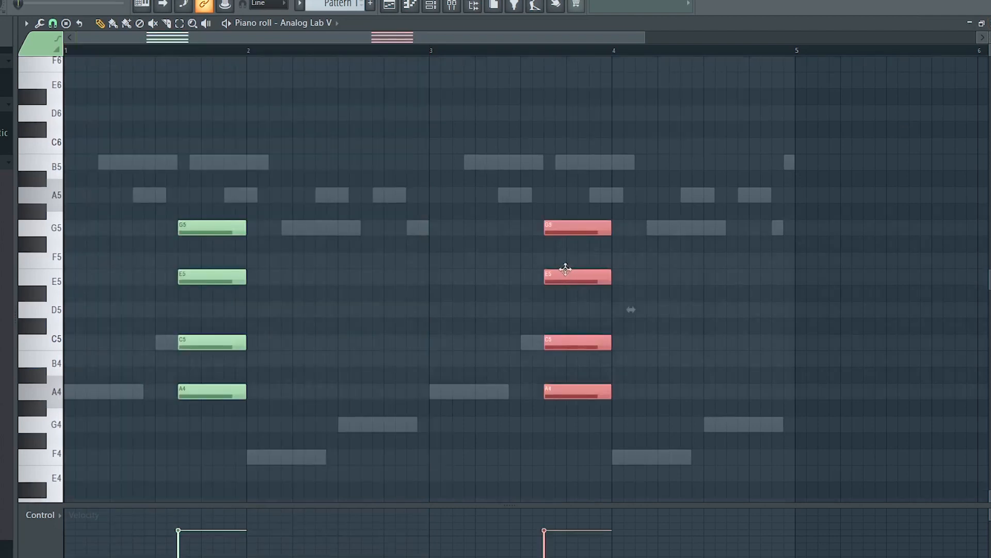
{"action": "left_click_drag", "start_coordinate": [566, 269], "coordinate": [560, 137]}
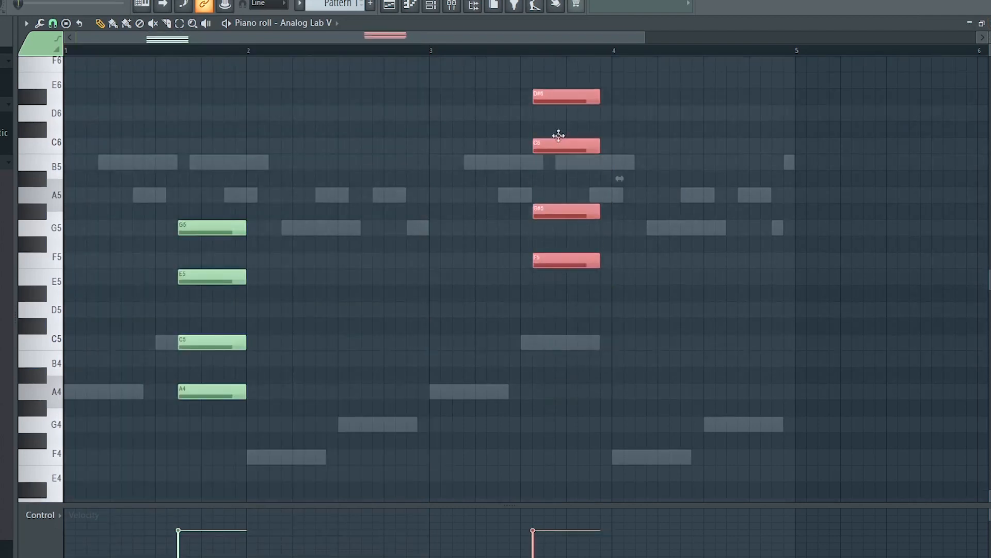
{"action": "scroll", "coordinate": [566, 190], "scroll_direction": "up", "scroll_amount": 3}
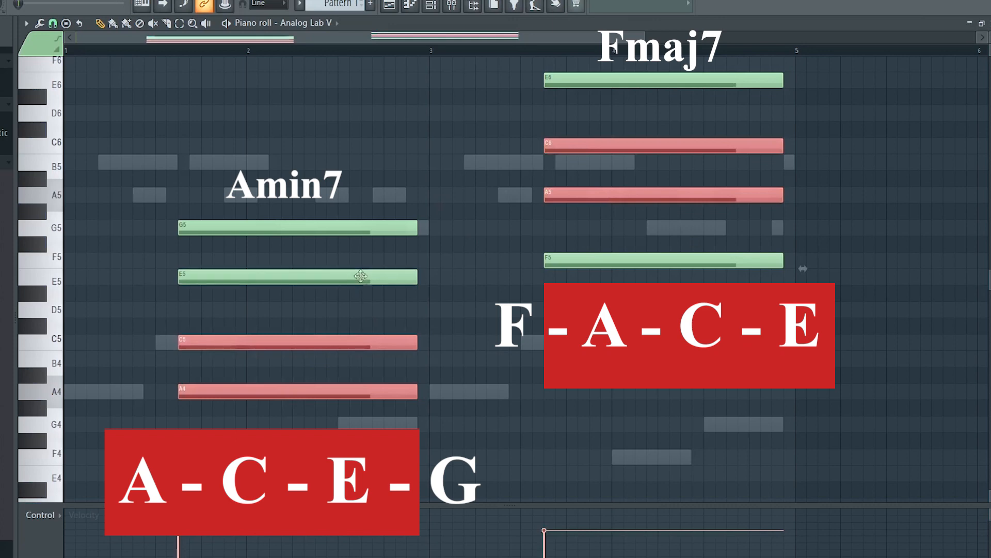
{"action": "left_click", "coordinate": [360, 276]}
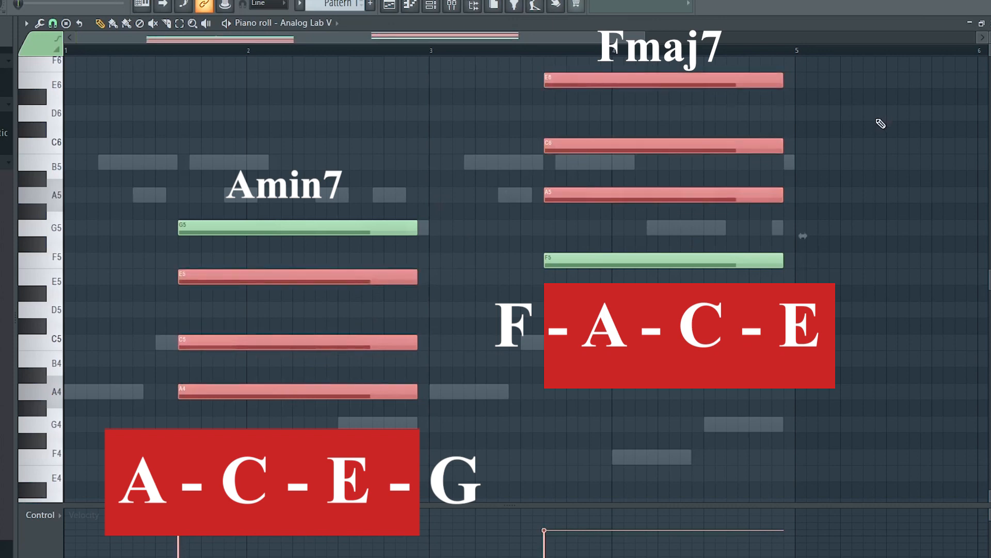
{"action": "key", "text": "ctrl+d"}
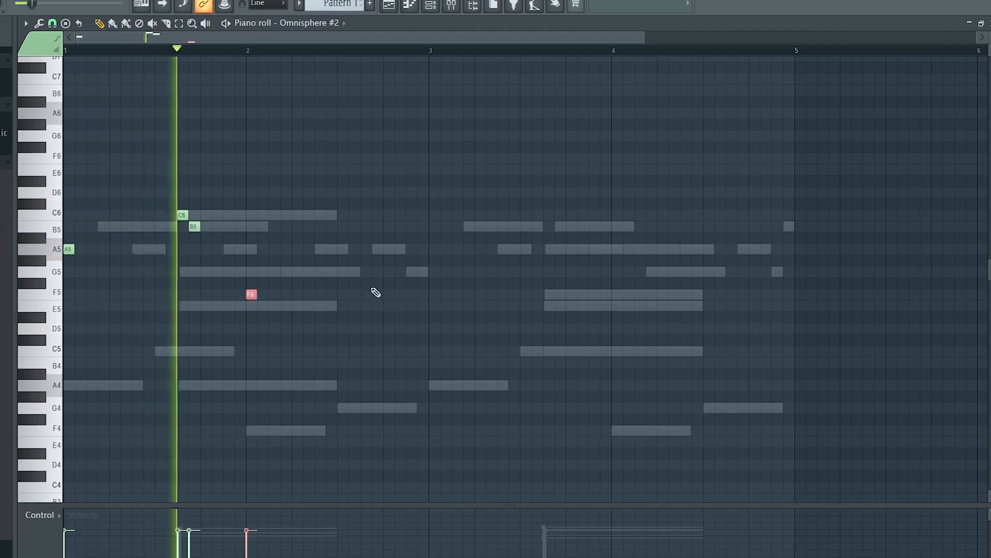
- Add a short B5 note halfway through bar 2 of the Omnisphere #2 melody
{"action": "left_click", "coordinate": [342, 226]}
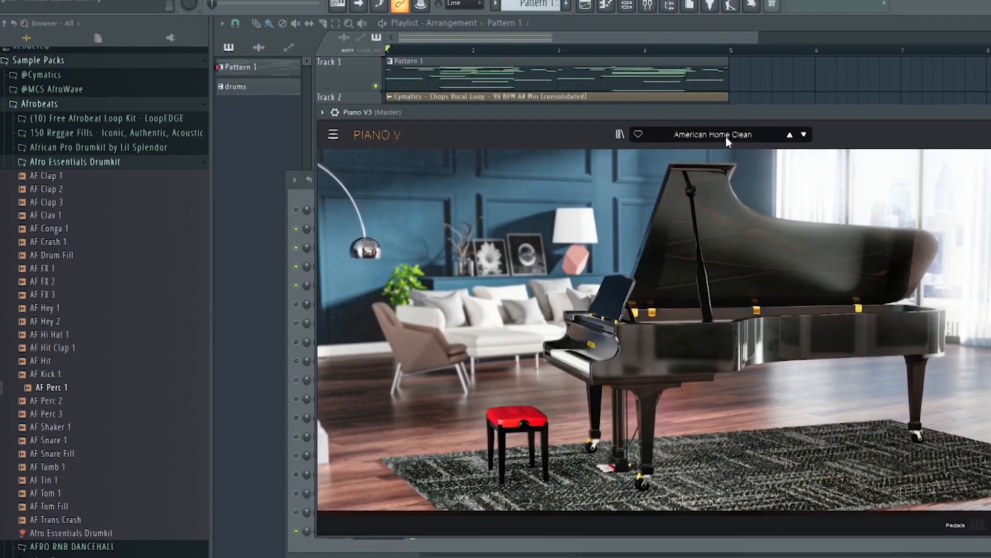
- Open the preset browser of the Piano V3 instrument
{"action": "left_click", "coordinate": [710, 135]}
{"action": "mouse_move", "coordinate": [634, 170]}
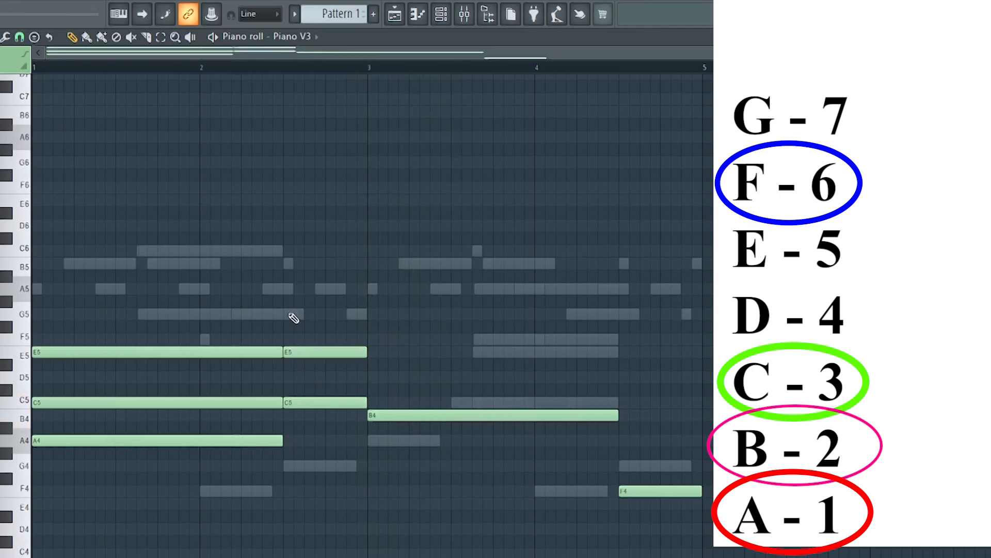
- Complete the Piano V3 triads, adding G5 to the C chord and F5 to the B chord, and play back the progression
{"action": "left_click", "coordinate": [293, 315]}
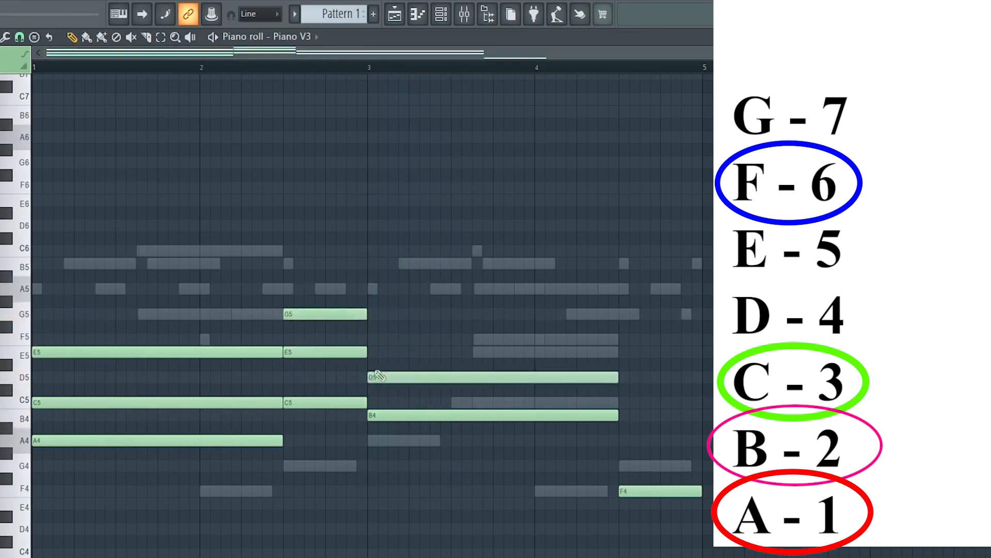
{"action": "left_click", "coordinate": [376, 339]}
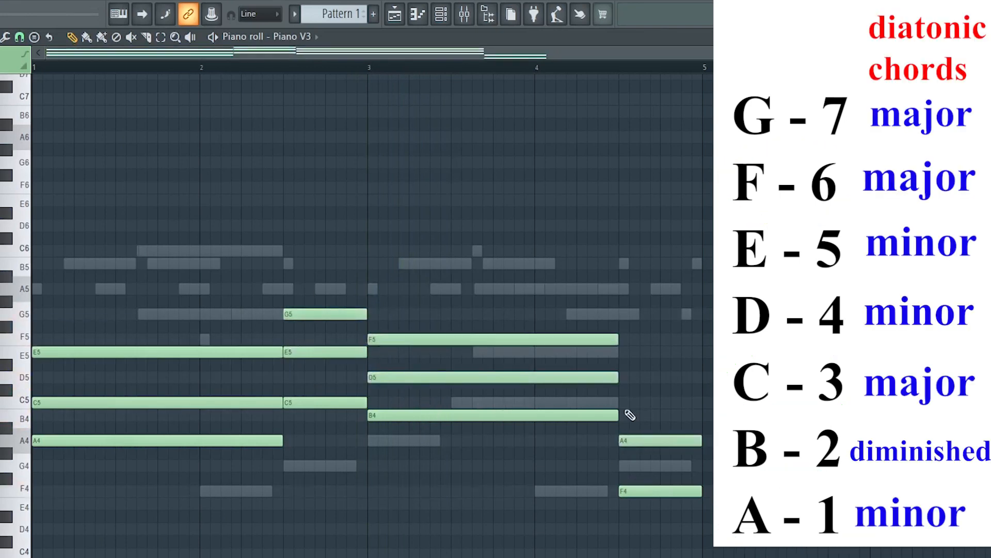
{"action": "key", "text": "space"}
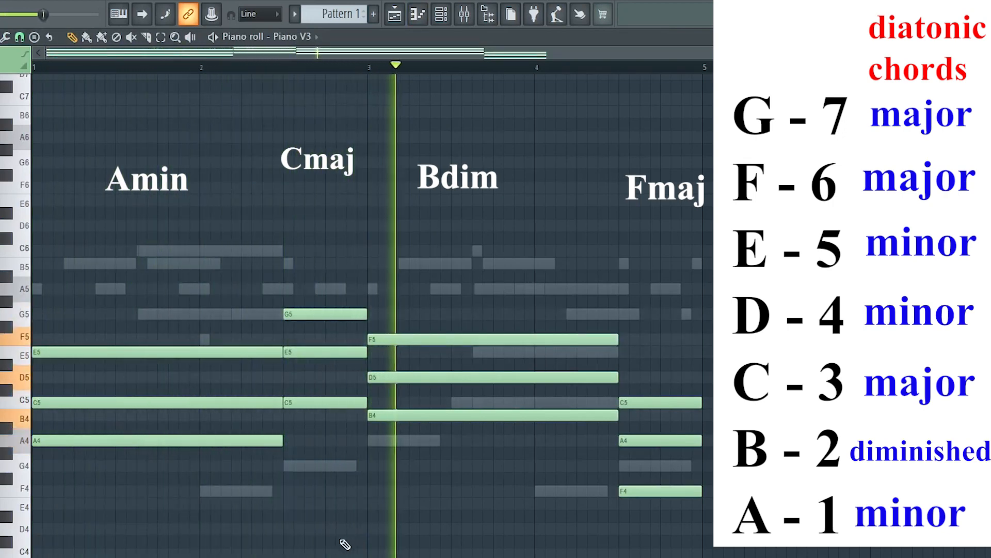
{"action": "scroll", "coordinate": [332, 540], "scroll_direction": "down", "scroll_amount": 2}
{"action": "scroll", "coordinate": [332, 537], "scroll_direction": "down", "scroll_amount": 2}
{"action": "scroll", "coordinate": [336, 534], "scroll_direction": "down", "scroll_amount": 2}
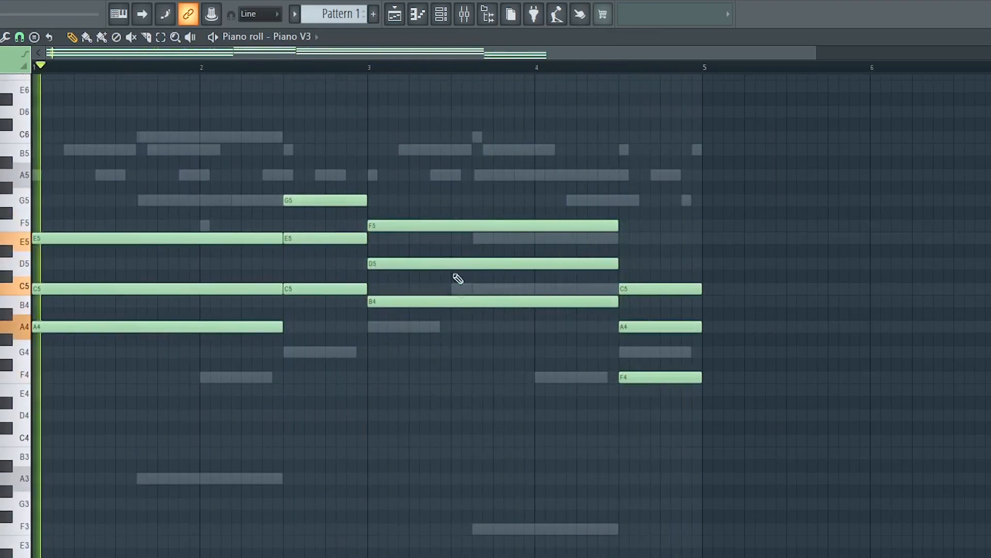
- Turn the Bdim piano chord into Gmaj by raising its F5 to G5, and play back from the middle of bar 2
{"action": "key", "text": "space"}
{"action": "left_click_drag", "start_coordinate": [440, 225], "coordinate": [441, 197]}
{"action": "left_click", "coordinate": [278, 67]}
{"action": "key", "text": "space"}
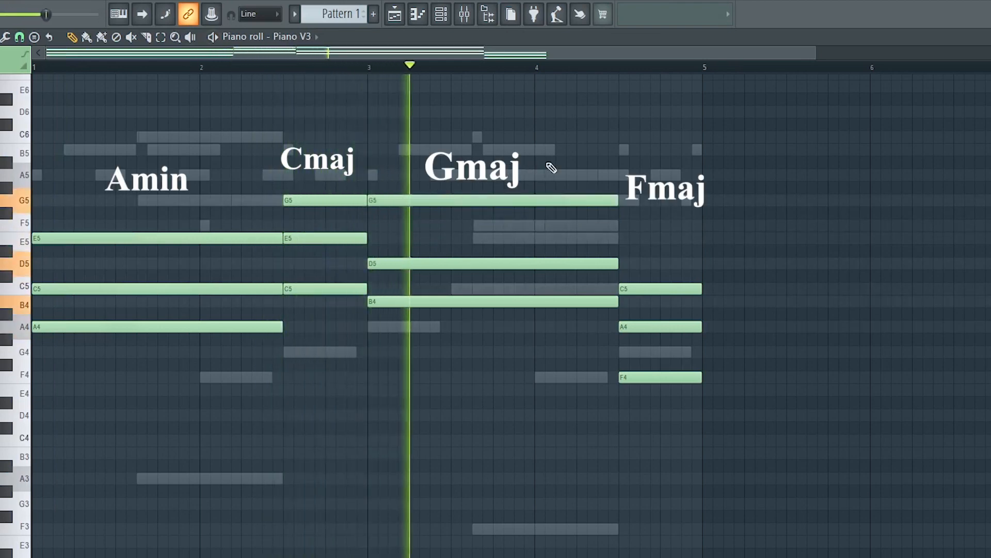
- Duplicate the root note of each Piano V3 chord one octave lower, aligned with the start of its chord
{"action": "left_click_drag", "start_coordinate": [674, 379], "coordinate": [684, 379]}
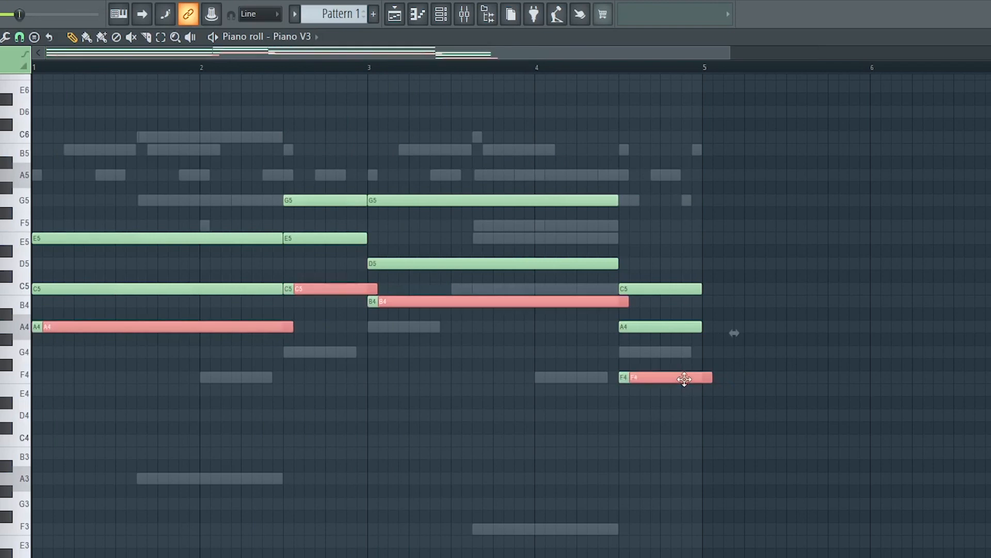
{"action": "key", "text": "ctrl+Down"}
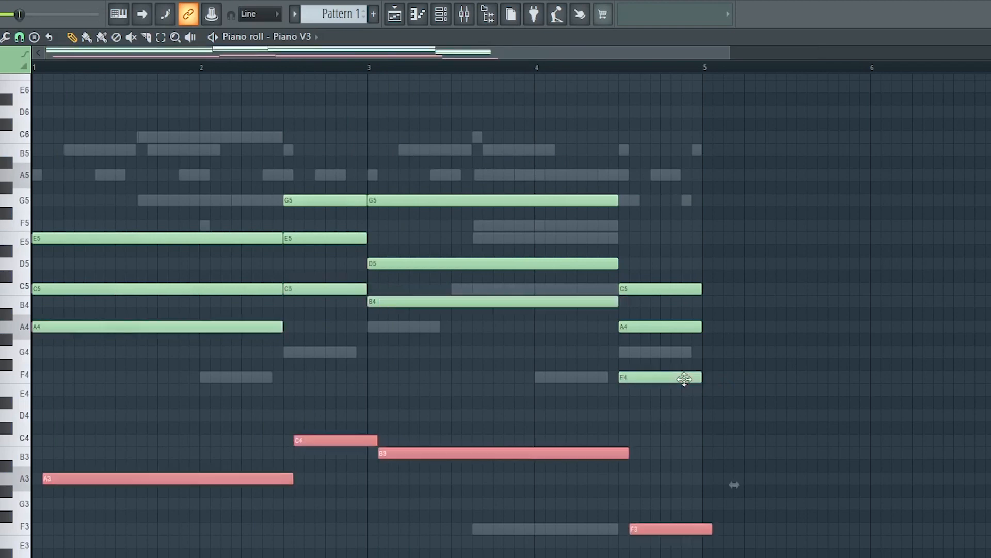
{"action": "key", "text": "shift+Left"}
{"action": "left_click", "coordinate": [861, 340], "text": "ctrl"}
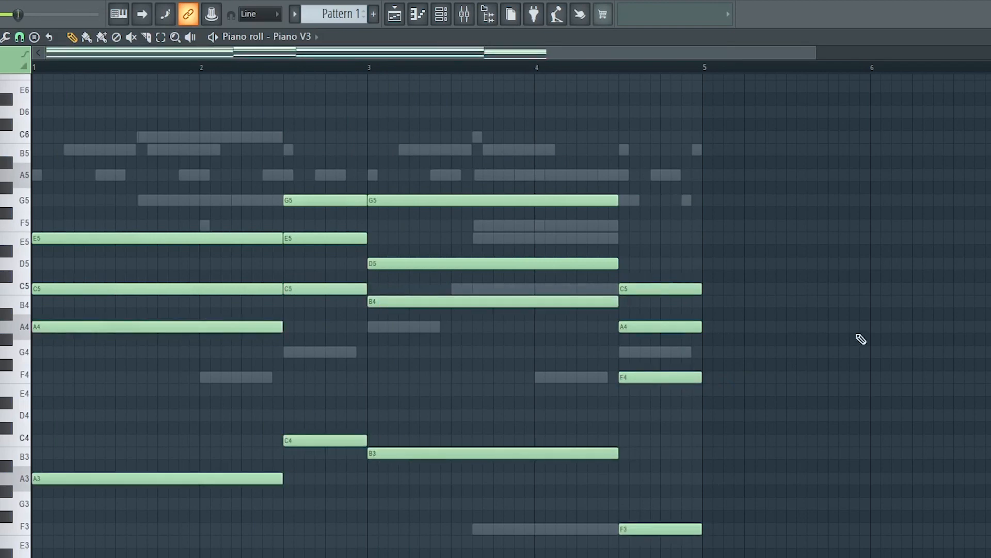
- Revoice the piano chords by adding G5 to the A chord, moving the F chord's F4 to F5, and adding A5 to the G chord
{"action": "left_click_drag", "start_coordinate": [691, 282], "coordinate": [768, 458]}
{"action": "left_click_drag", "start_coordinate": [139, 206], "coordinate": [242, 351]}
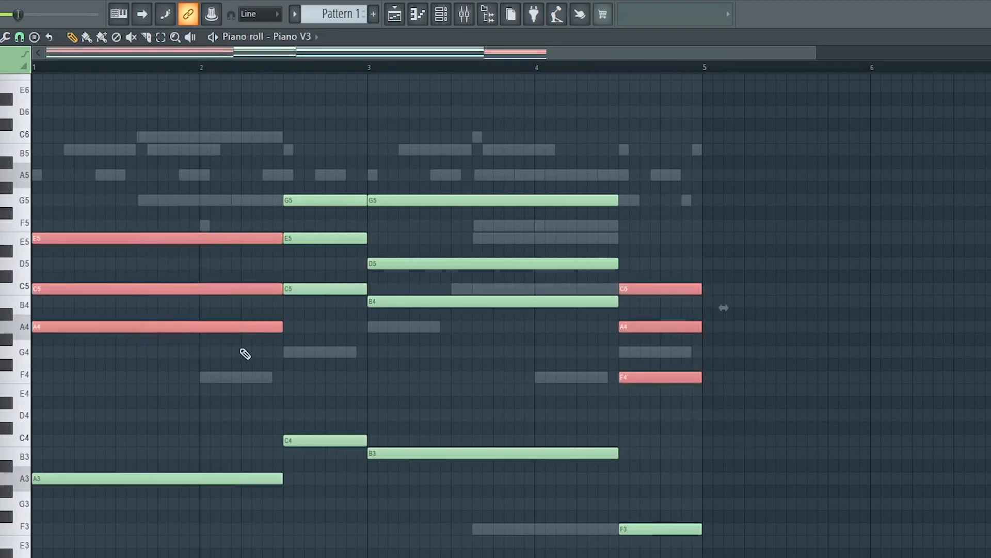
{"action": "left_click_drag", "start_coordinate": [618, 358], "coordinate": [654, 401]}
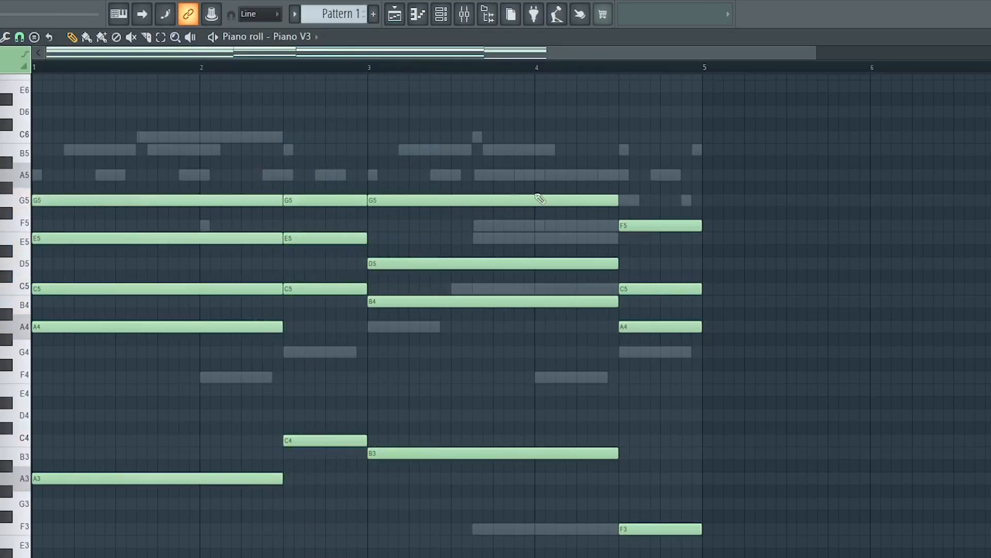
{"action": "left_click", "coordinate": [406, 174]}
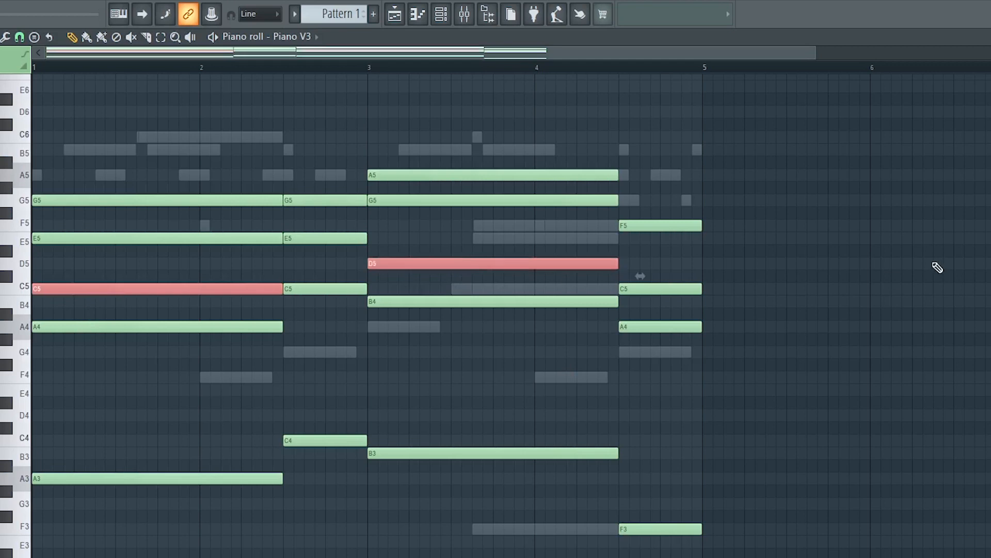
- Raise the A chord's C5 and the G chord's D5 by an octave, apply the randomizer, strum and level-scaling tools, and play back
{"action": "key", "text": "ctrl+Up"}
{"action": "key", "text": "alt+r"}
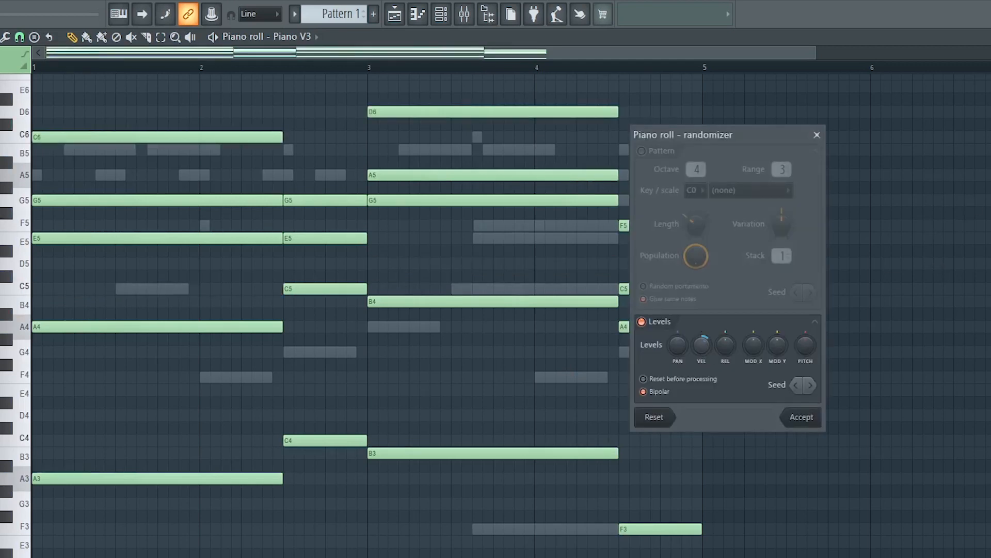
{"action": "key", "text": "alt+s"}
{"action": "key", "text": "alt+x"}
{"action": "key", "text": "space"}
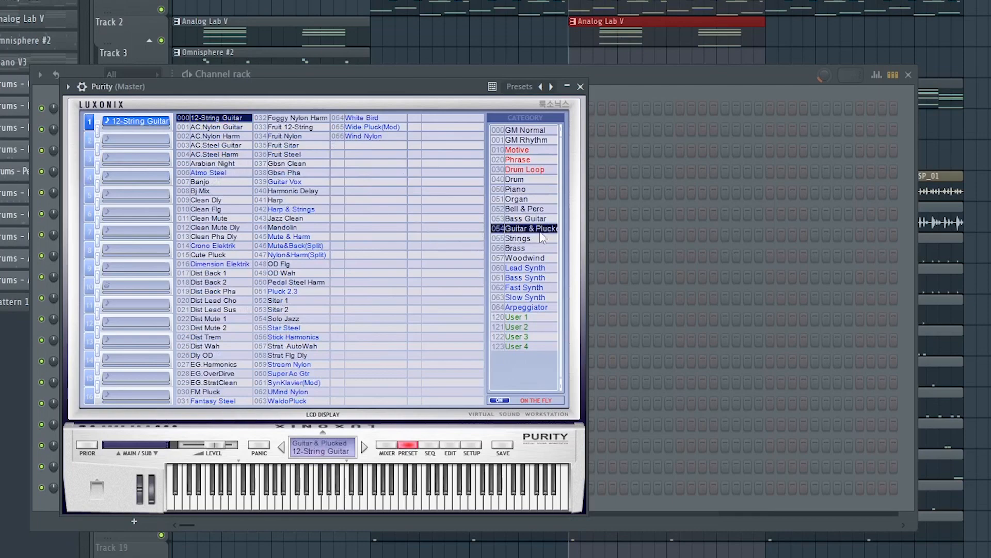
- Load the AnA BassGuitar preset from Purity's Bass Guitar category and close the instrument
{"action": "left_click", "coordinate": [526, 219]}
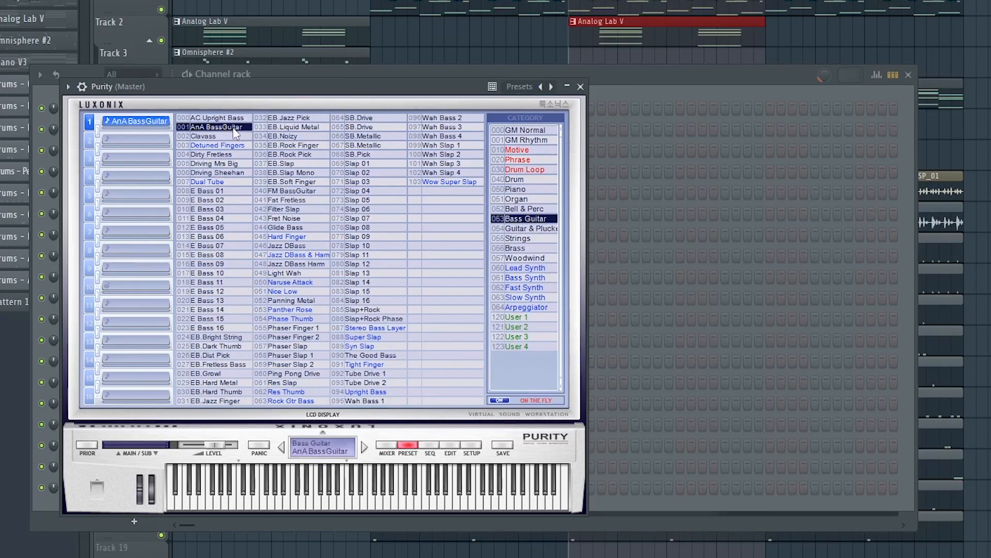
{"action": "left_click", "coordinate": [581, 87]}
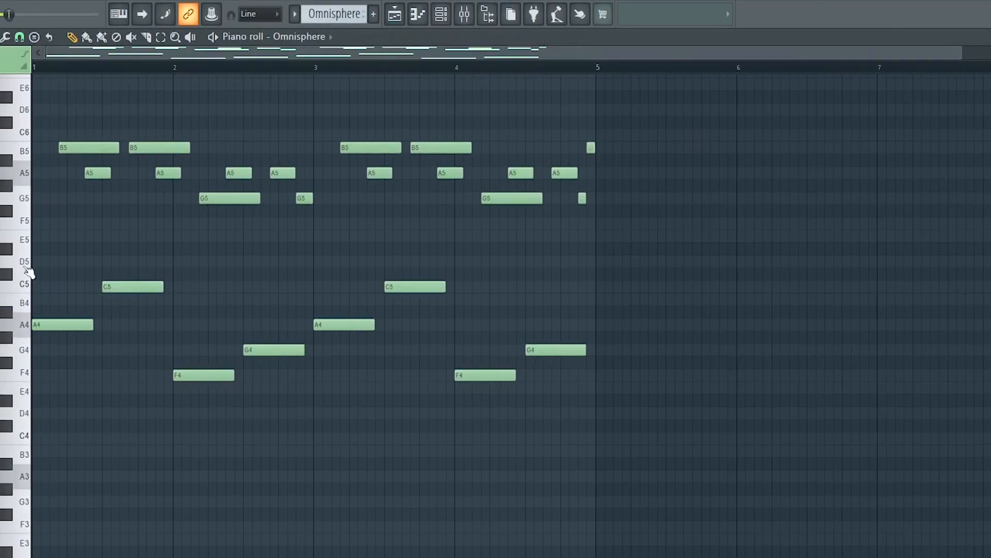
- Build the Purity bass line from Omnisphere's low notes, ending bars 2 and 4 with short D5 and B4 notes, and open the randomizer
{"action": "left_click_drag", "start_coordinate": [29, 272], "coordinate": [57, 468]}
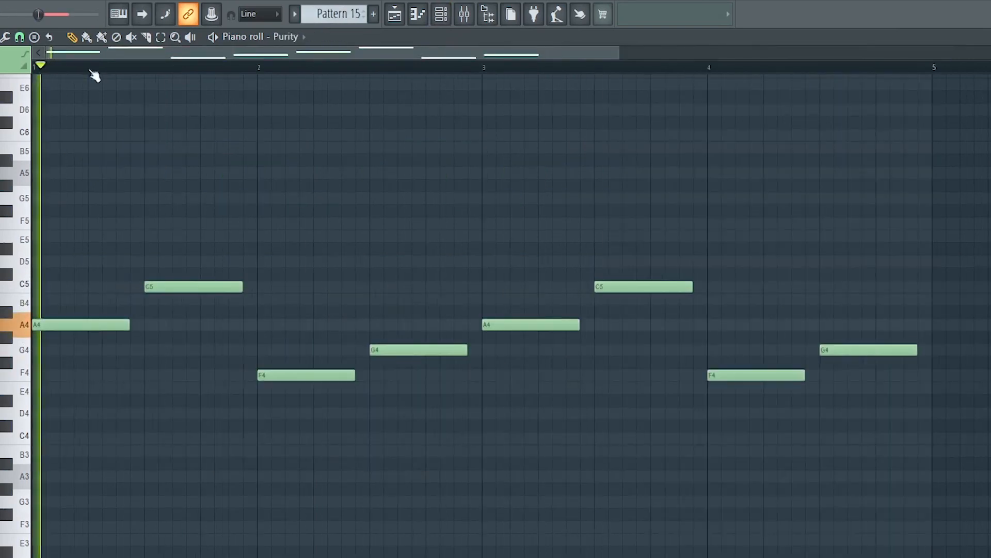
{"action": "key", "text": "space"}
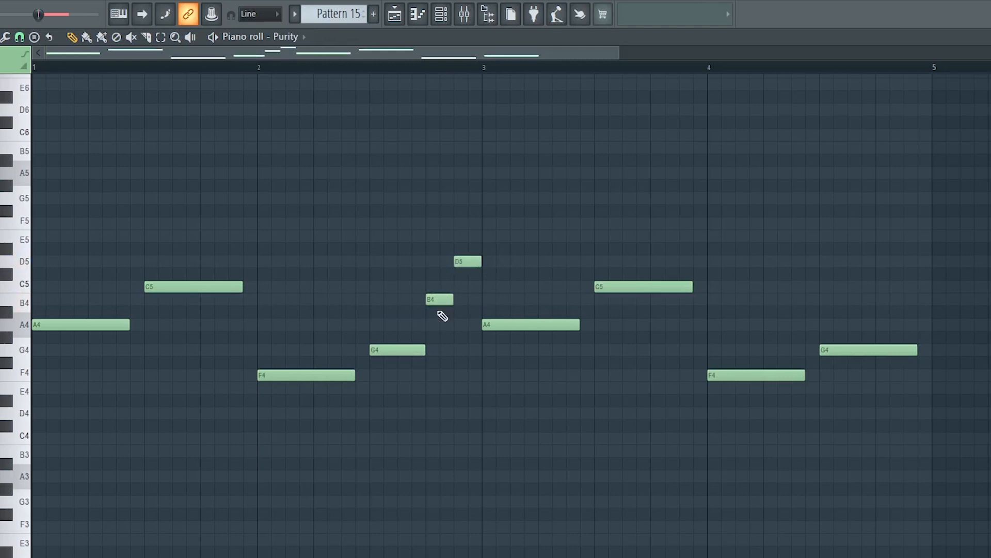
{"action": "left_click_drag", "start_coordinate": [425, 217], "coordinate": [469, 321]}
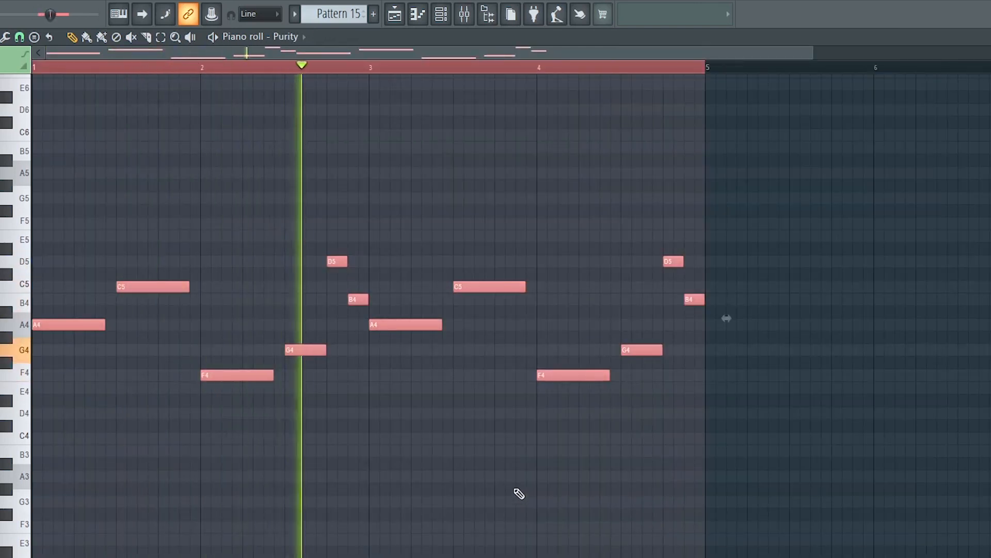
{"action": "key", "text": "alt+r"}
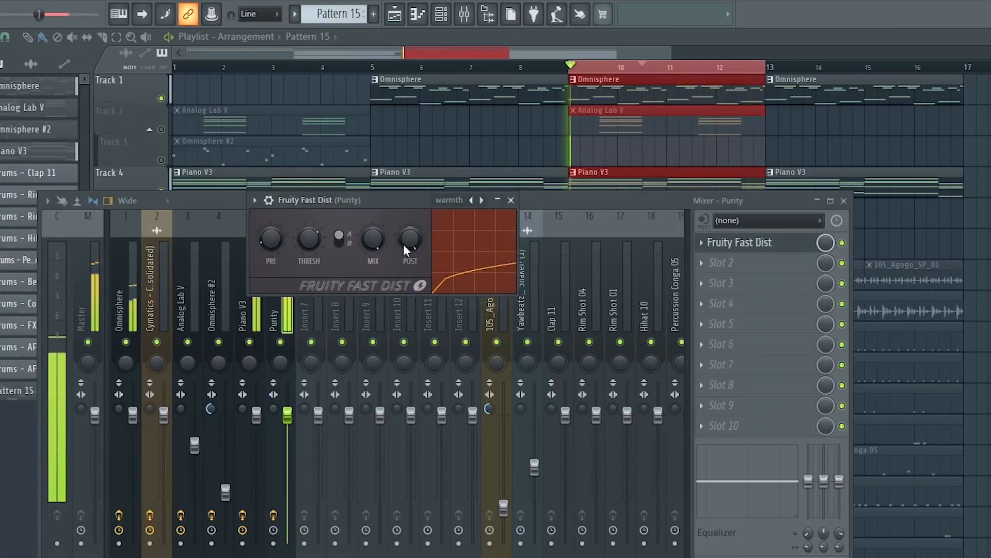
- Adjust the post gain of Fruity Fast Dist on the Purity insert and set the RBass gain to -0.9
{"action": "left_click_drag", "start_coordinate": [403, 244], "coordinate": [404, 235]}
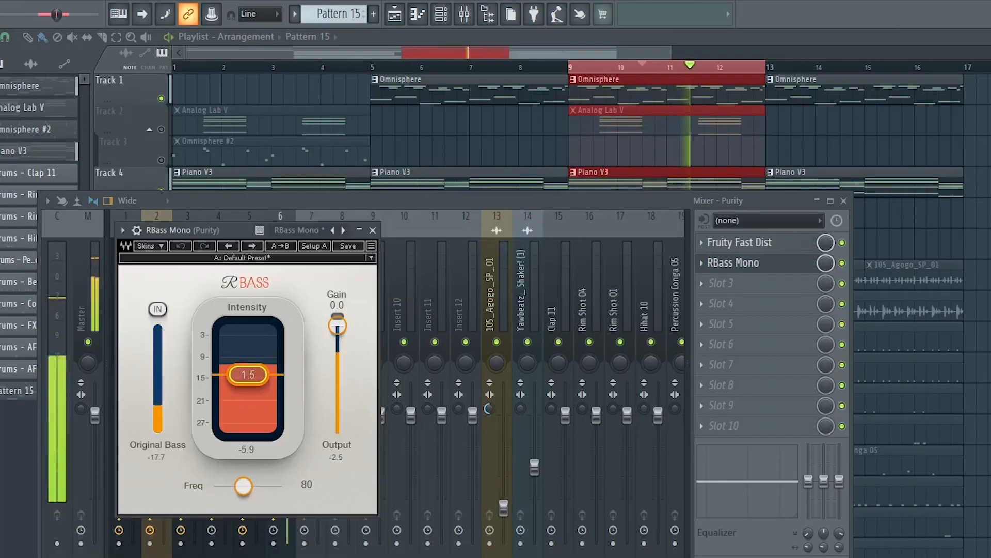
{"action": "left_click_drag", "start_coordinate": [337, 325], "coordinate": [337, 329]}
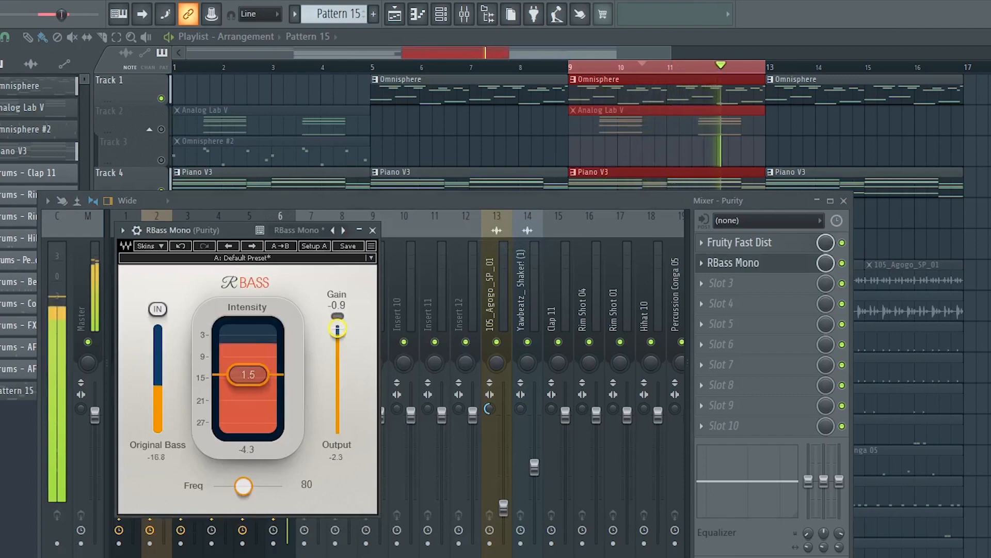
{"action": "left_click", "coordinate": [374, 230]}
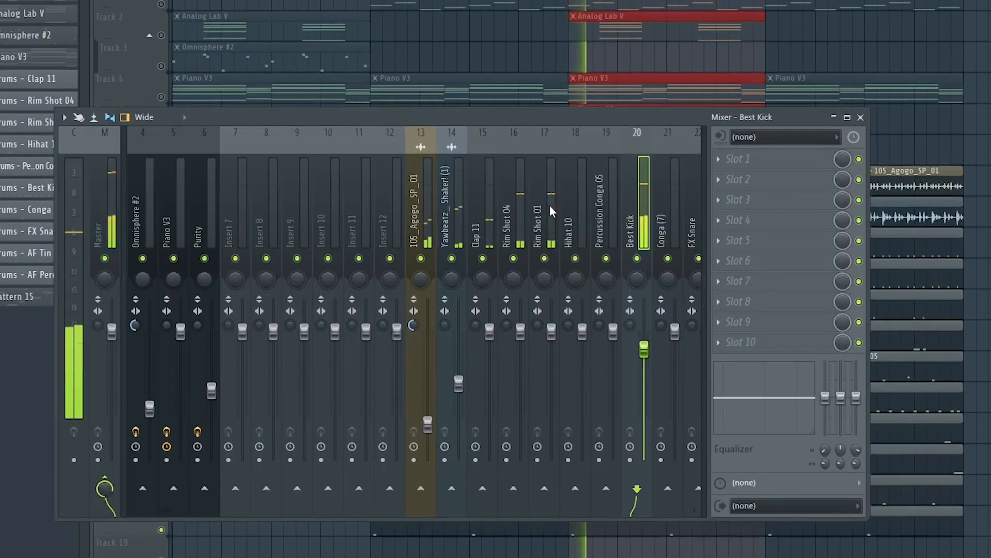
- Bring the drum inserts into view in the mixer and solo the 105_Agogo_SP_01 track
{"action": "scroll", "coordinate": [549, 204], "scroll_direction": "down", "scroll_amount": 3}
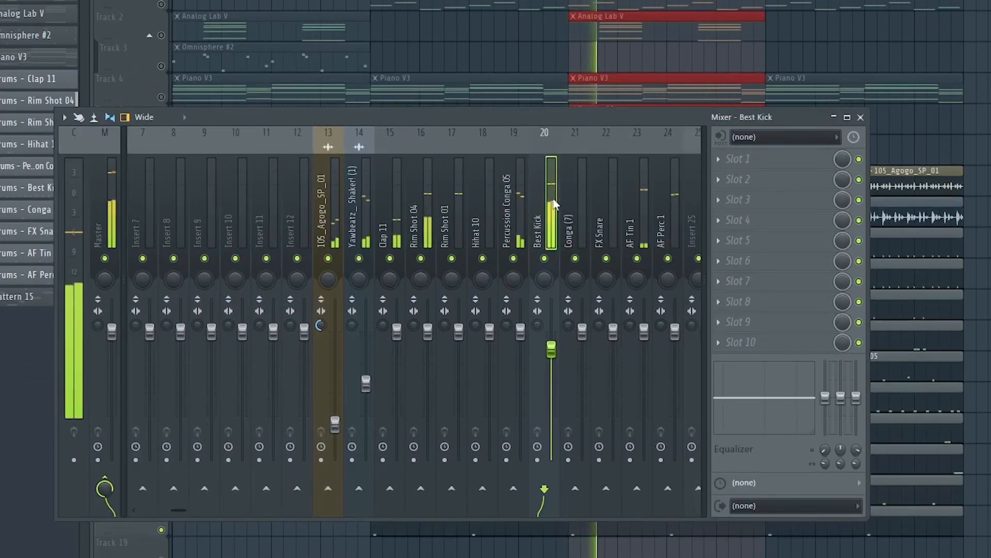
{"action": "scroll", "coordinate": [551, 205], "scroll_direction": "down", "scroll_amount": 3}
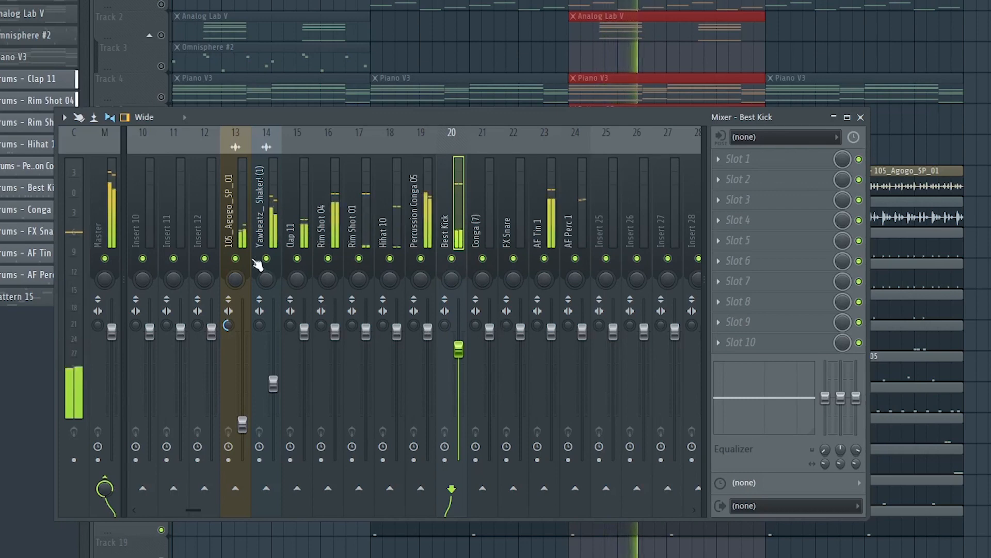
{"action": "right_click", "coordinate": [236, 259]}
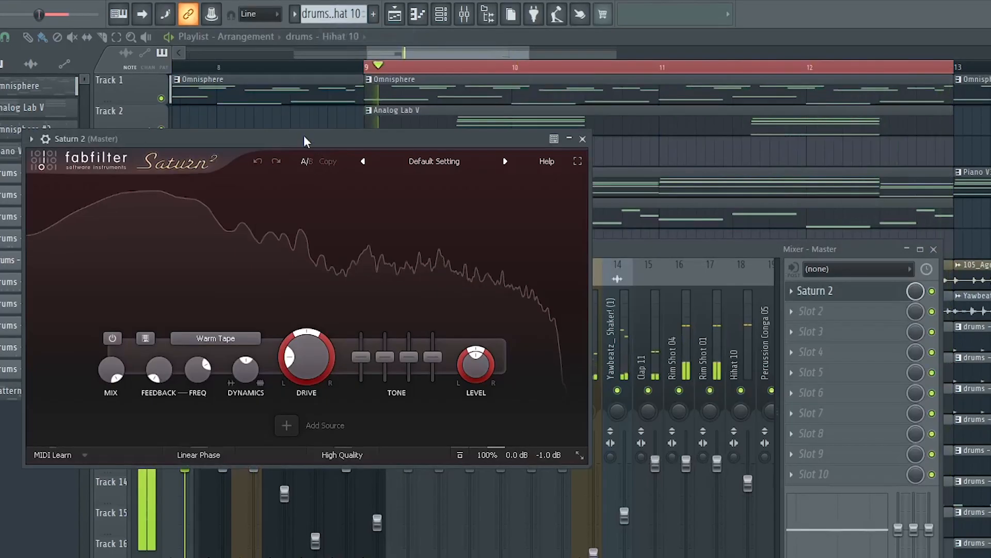
- Check the Warm Tape drive amount of Saturn 2 on the master track and close the plugin
{"action": "left_click_drag", "start_coordinate": [303, 135], "coordinate": [460, 131]}
{"action": "mouse_move", "coordinate": [459, 345]}
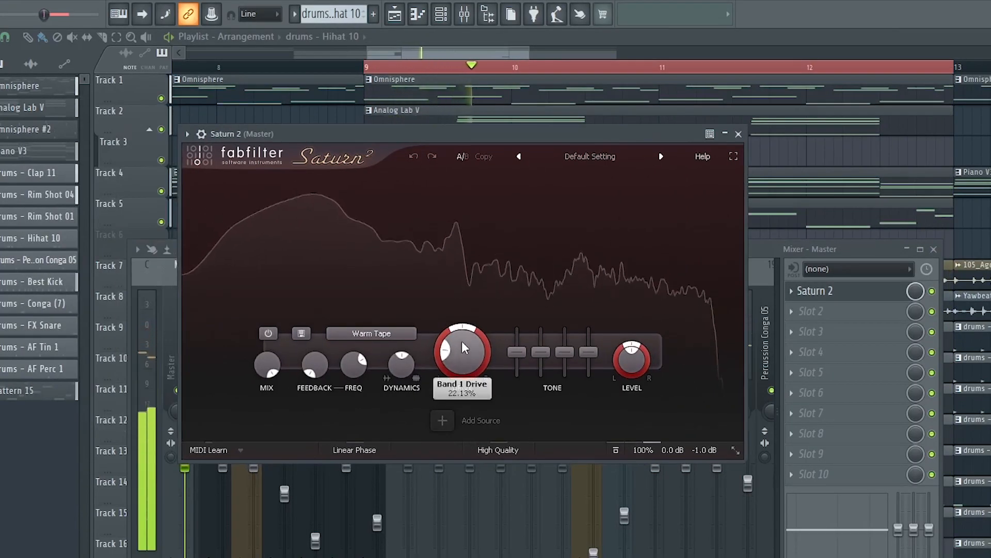
{"action": "left_click", "coordinate": [738, 134]}
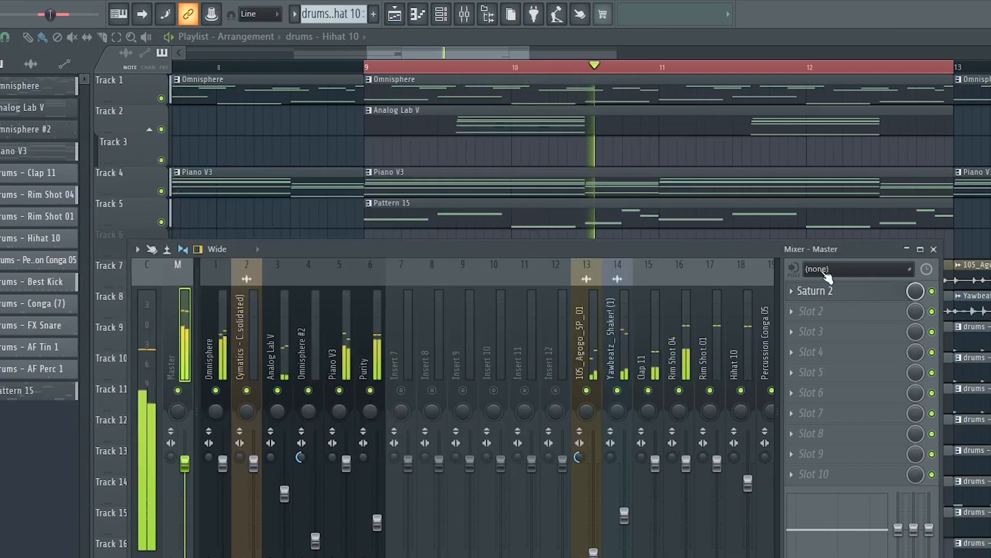
- Add Fruity Multiband Compressor to the master's second effect slot, load its Mastering 2.4dB preset, and close it
{"action": "left_click", "coordinate": [815, 310]}
{"action": "mouse_move", "coordinate": [812, 329]}
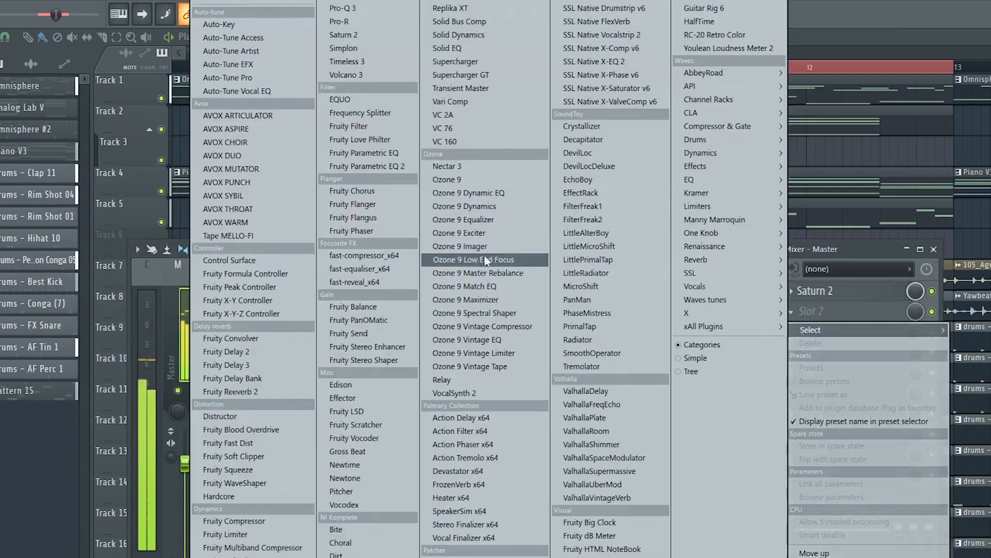
{"action": "left_click", "coordinate": [251, 548]}
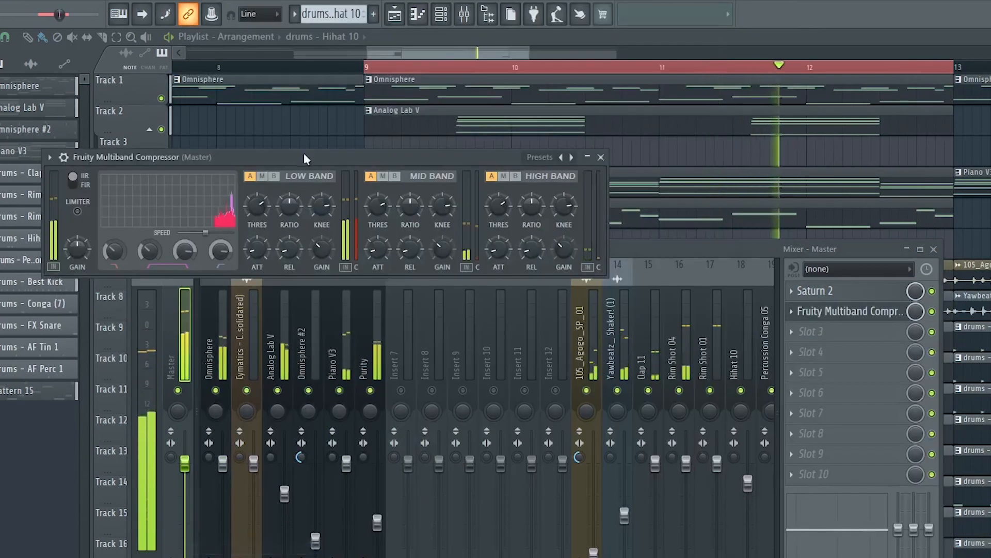
{"action": "left_click_drag", "start_coordinate": [304, 153], "coordinate": [377, 148]}
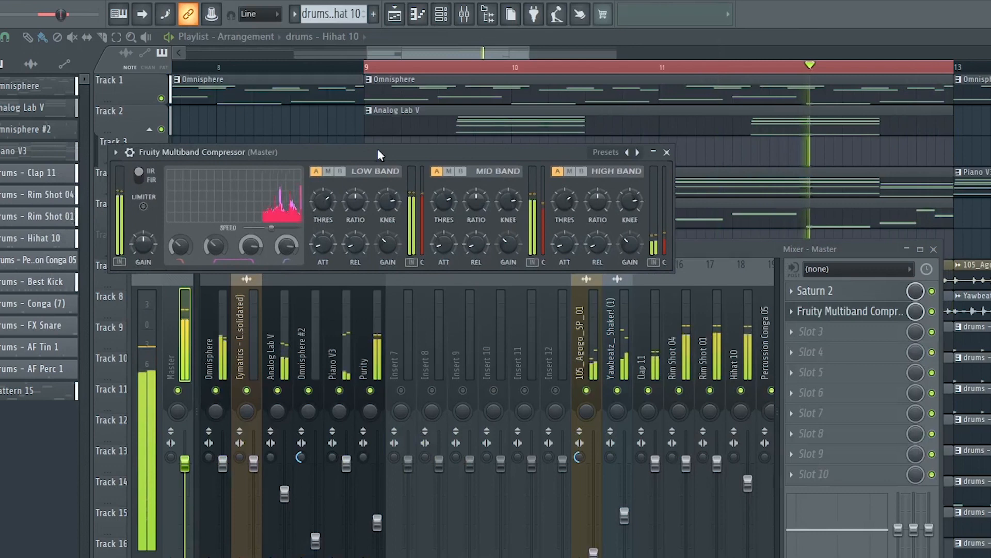
{"action": "left_click", "coordinate": [598, 152]}
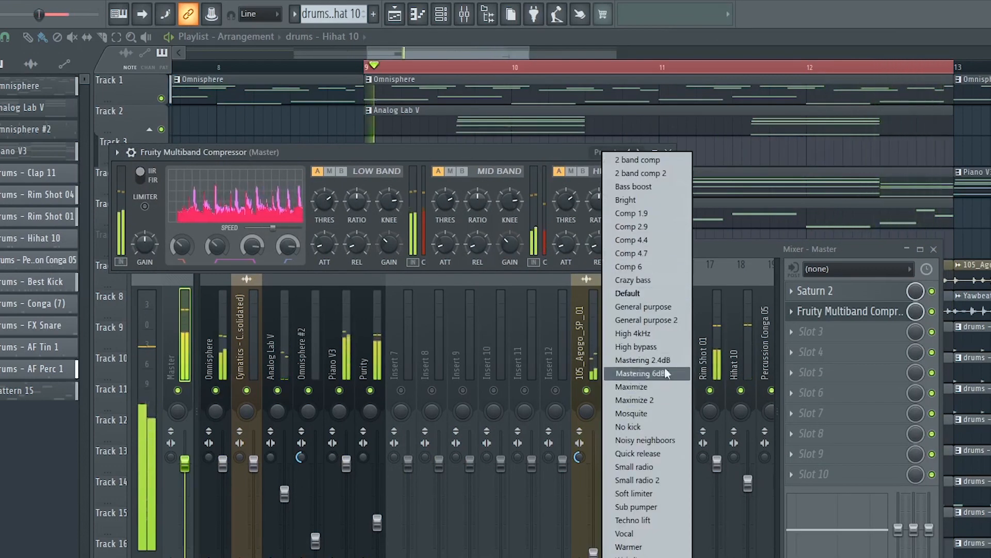
{"action": "left_click", "coordinate": [643, 360]}
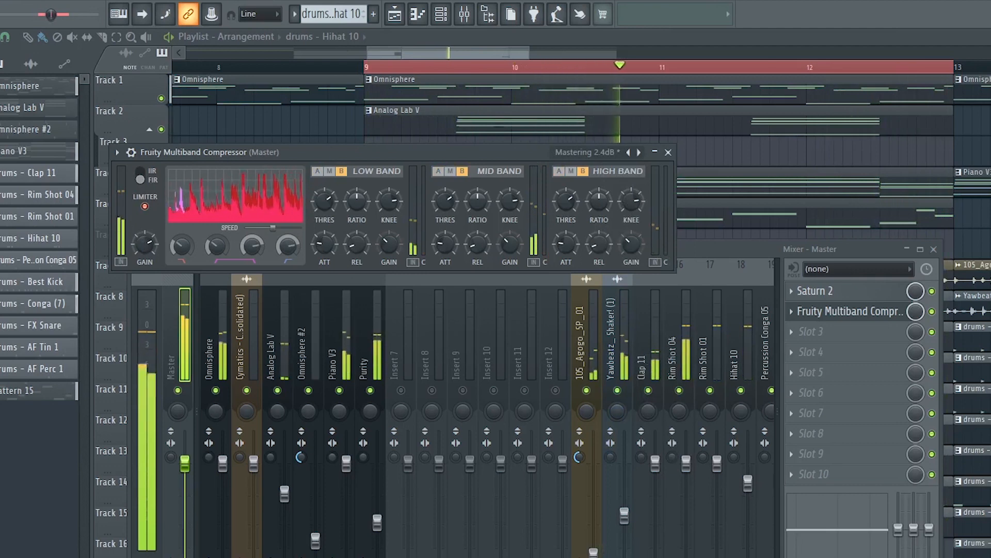
{"action": "left_click", "coordinate": [668, 152]}
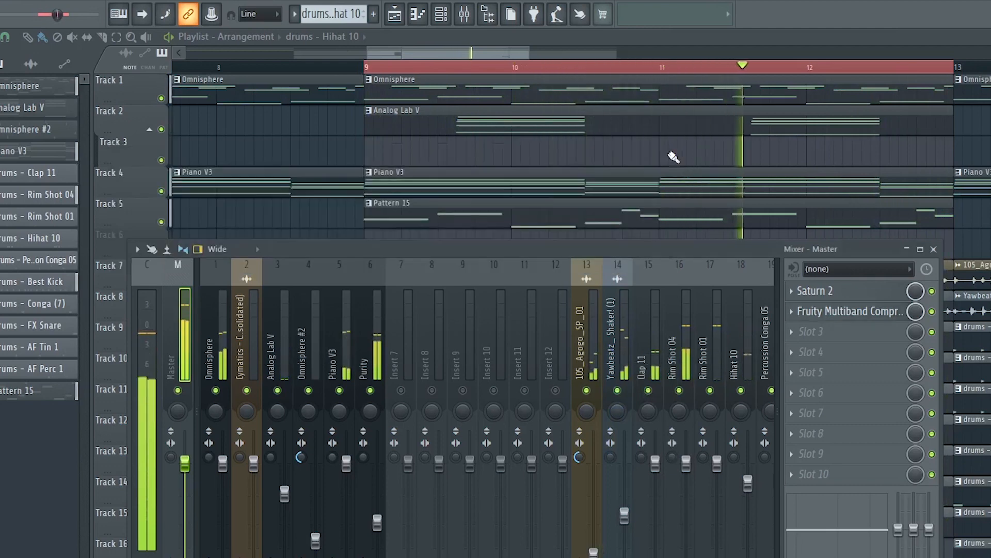